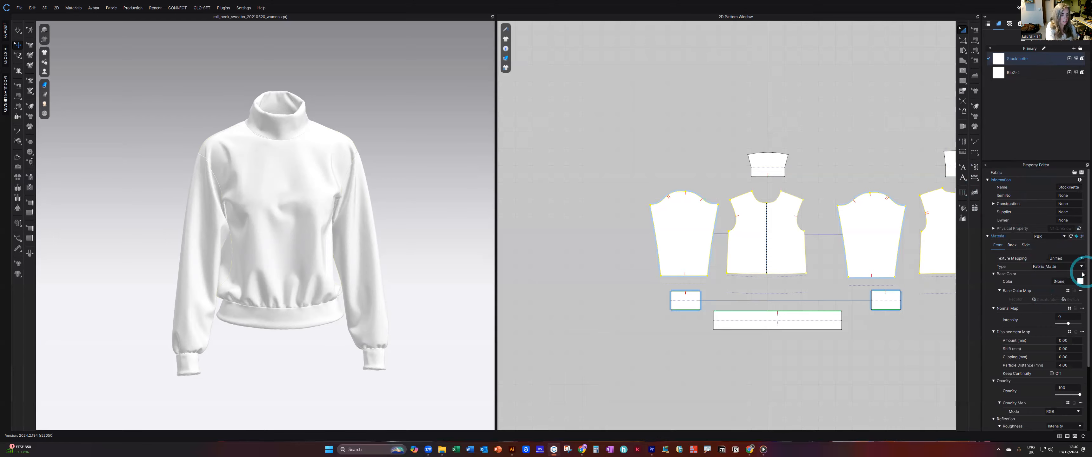
# Change the Stockinette fabric's material type from a matte fabric to Knitwear with Stockinette stitching.
pyautogui.click(1082, 273)
pyautogui.keyDown('ctrl'); pyautogui.moveTo(910, 255); pyautogui.dragTo(1082, 270); pyautogui.keyUp('ctrl')
pyautogui.press('Escape')
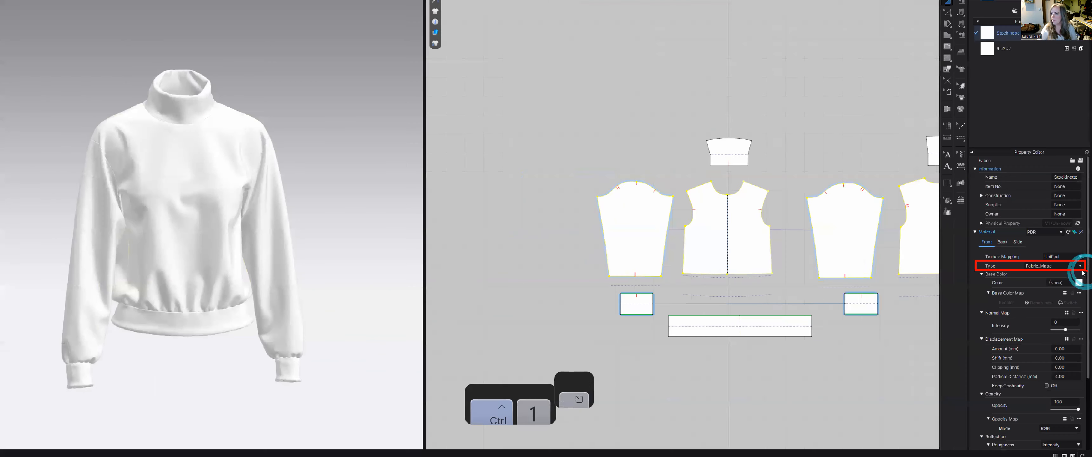
pyautogui.click(1080, 266)
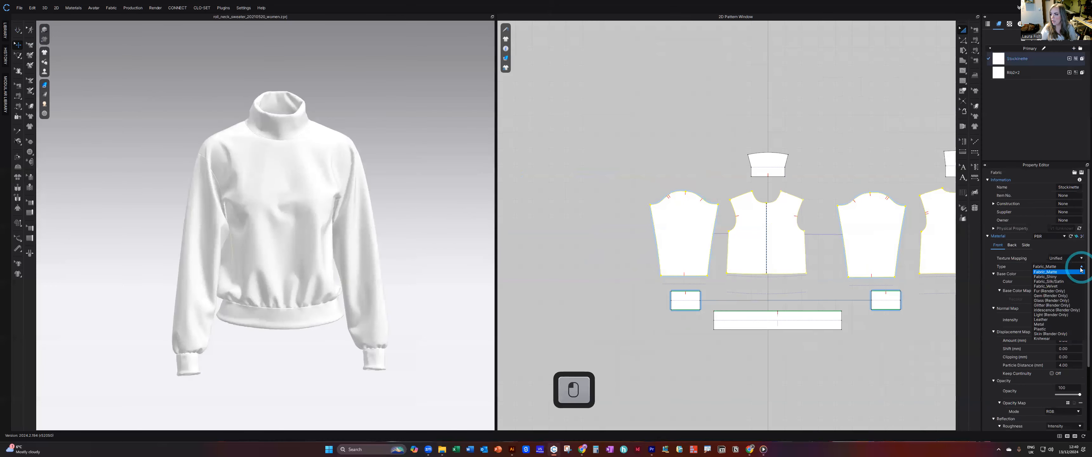
pyautogui.click(1053, 339)
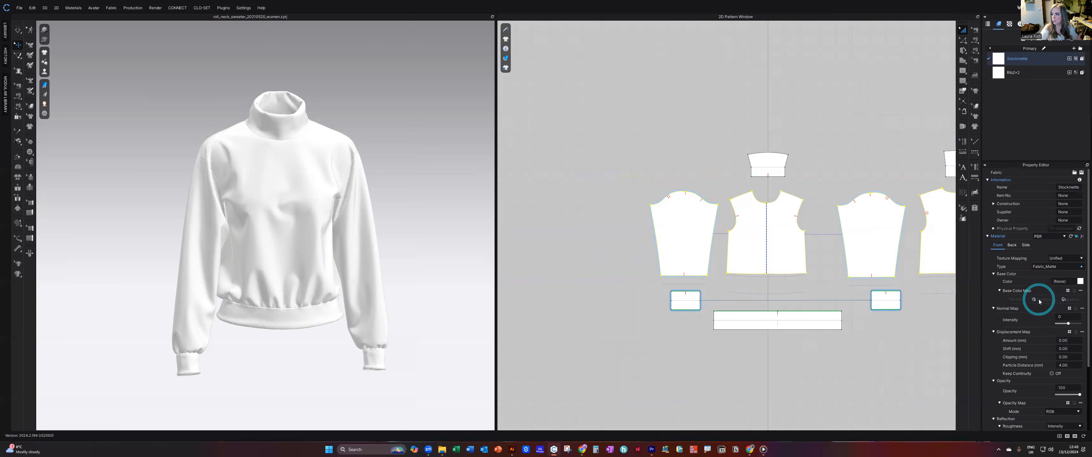
pyautogui.click(1060, 282)
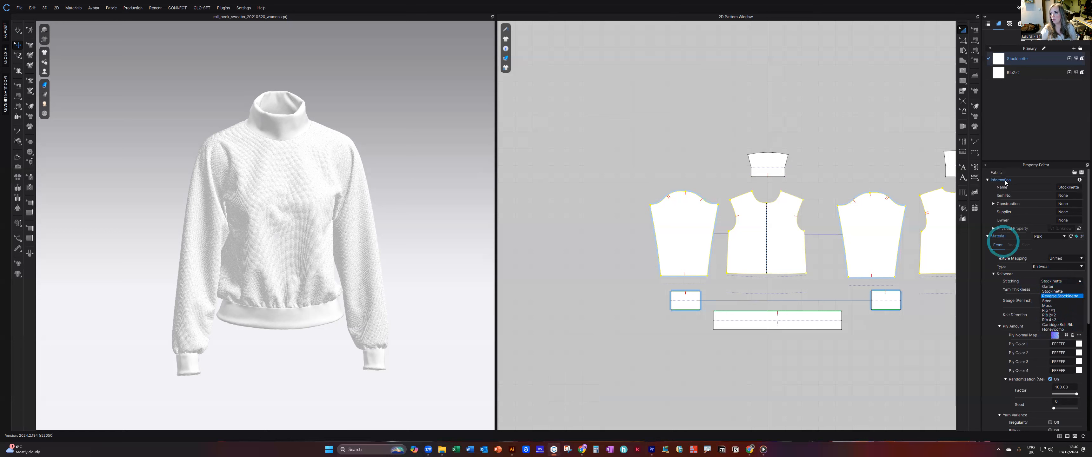
pyautogui.click(1046, 276)
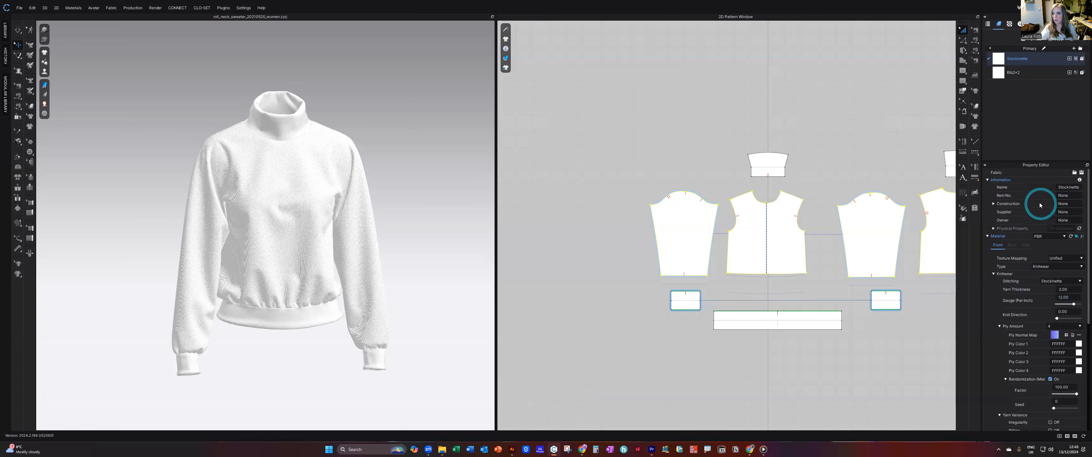
# Set the Stockinette knit's gauge to 1 per inch while viewing the sweater's chest up close.
pyautogui.doubleClick(1072, 298)
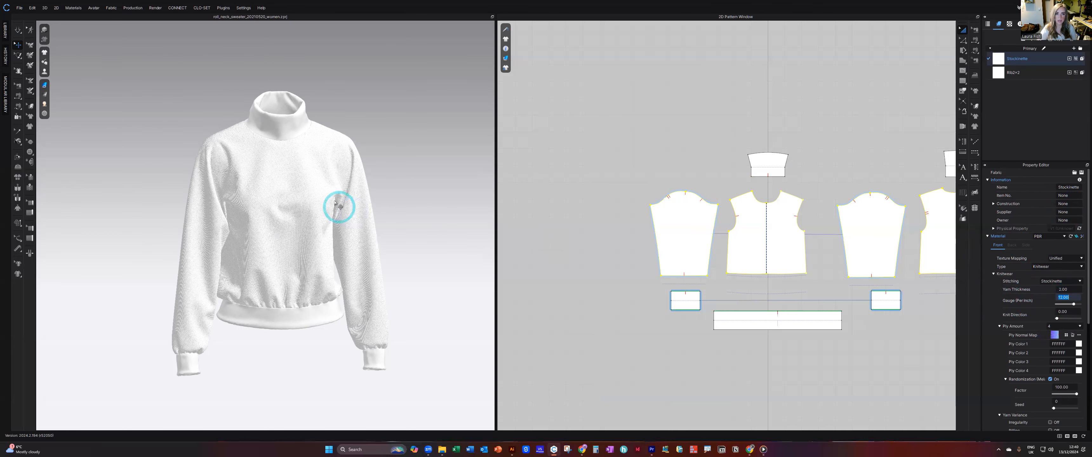
pyautogui.scroll(5, 336, 199)
pyautogui.moveTo(359, 189); pyautogui.dragTo(328, 187, button='right')
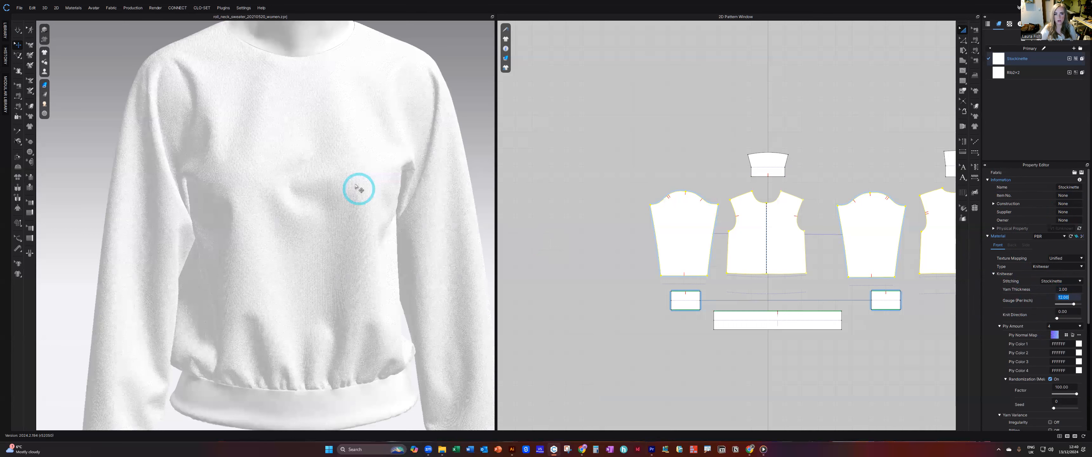
pyautogui.scroll(5, 356, 189)
pyautogui.moveTo(368, 219); pyautogui.dragTo(347, 232, button='right')
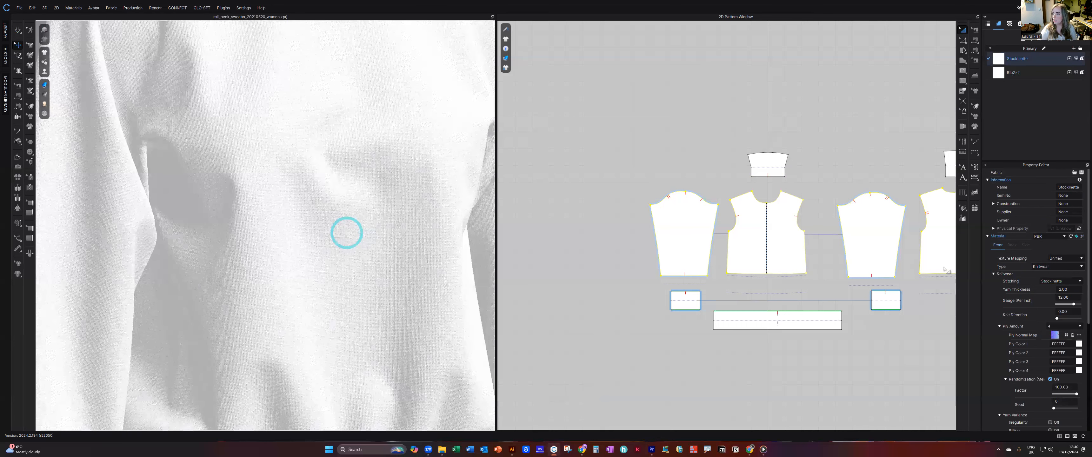
pyautogui.click(1083, 295)
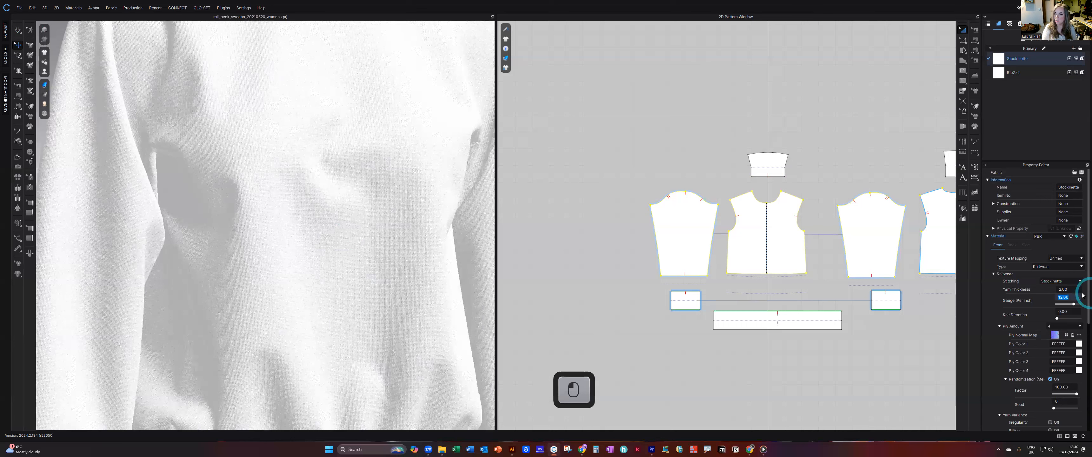
pyautogui.write('1')
pyautogui.press('Return')
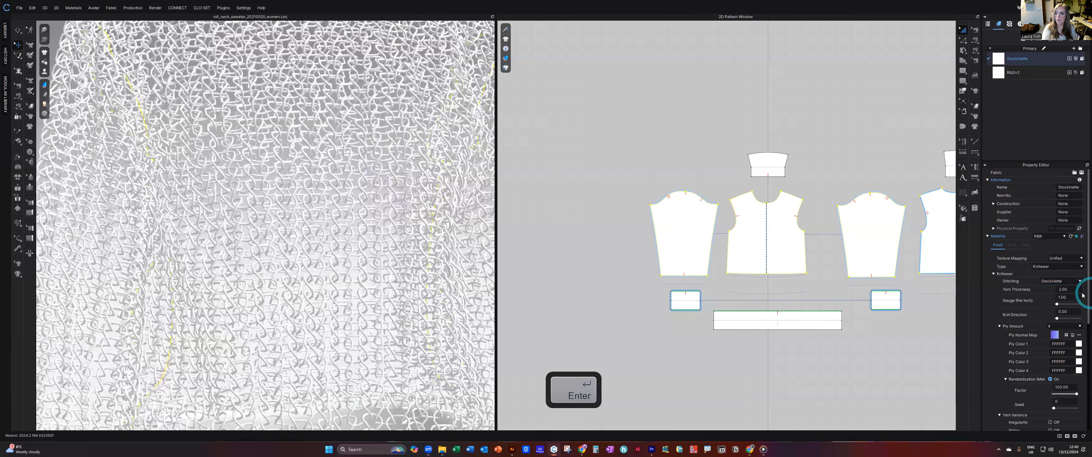
# Set the Stockinette knit's gauge back to 12 per inch and its ply amount to 2.
pyautogui.click(1083, 303)
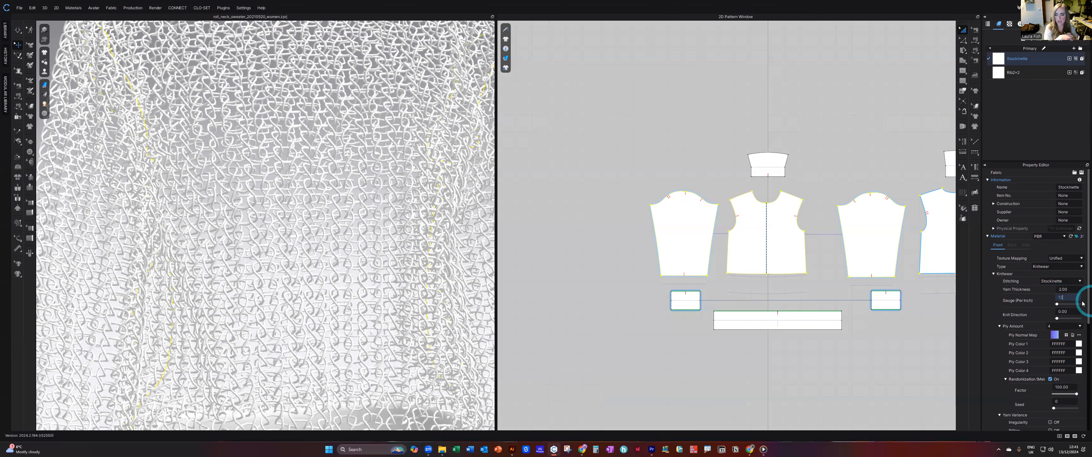
pyautogui.click(1071, 290)
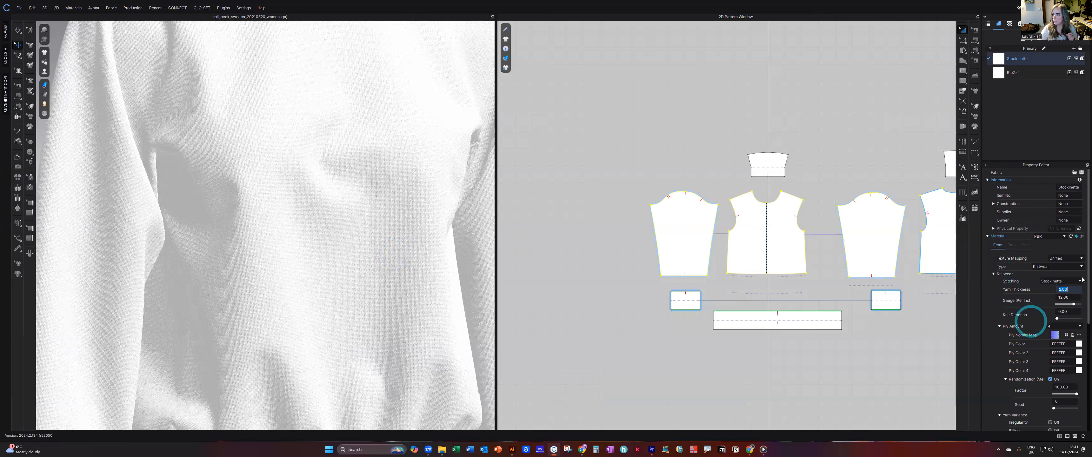
pyautogui.scroll(-3, 1081, 282)
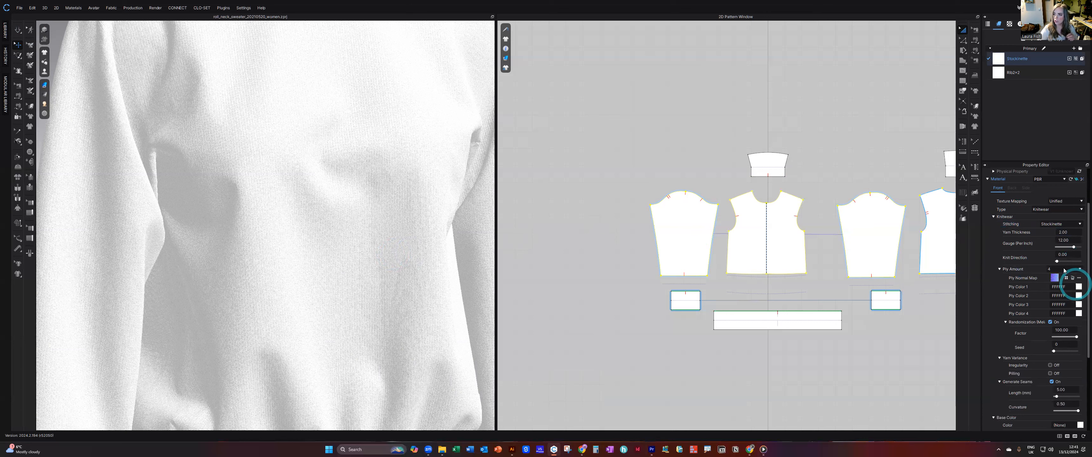
pyautogui.click(1052, 281)
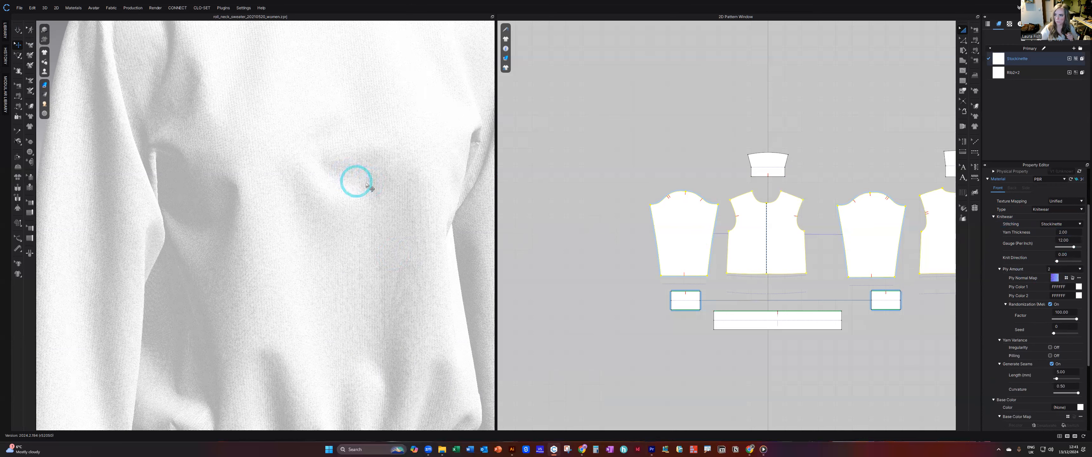
pyautogui.scroll(-2, 1076, 315)
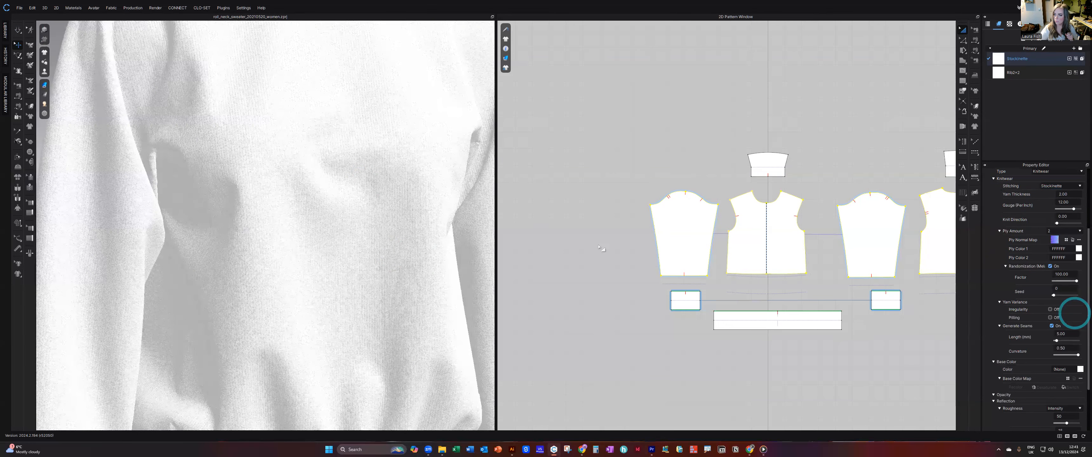
pyautogui.scroll(-5, 363, 239)
pyautogui.scroll(-3, 1050, 318)
pyautogui.scroll(7, 1056, 320)
pyautogui.moveTo(248, 209)
pyautogui.mouseDown(button='right')
pyautogui.moveTo(332, 213)
pyautogui.moveTo(188, 206)
pyautogui.moveTo(244, 208)
pyautogui.mouseUp(button='right')
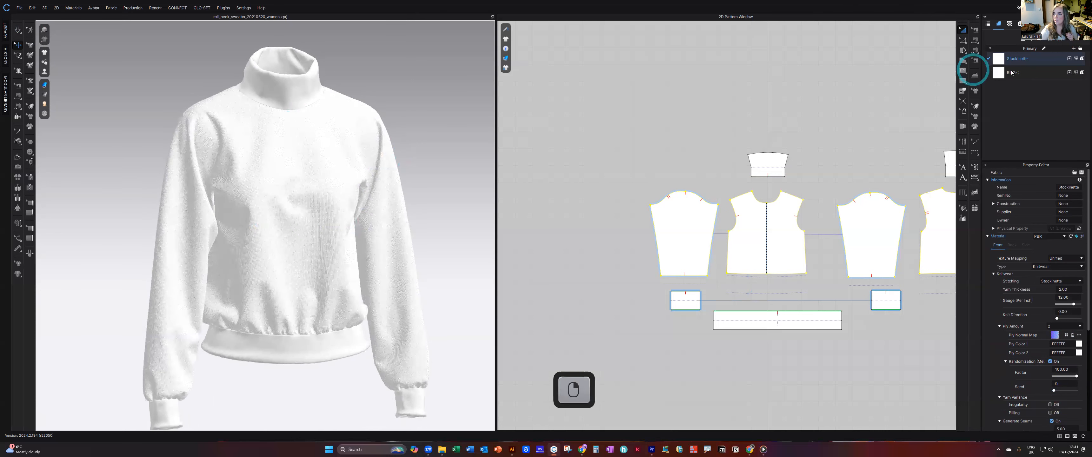
# Change the Rib2x2 fabric's material type to Knitwear for the collar, cuffs and hem band.
pyautogui.click(1034, 73)
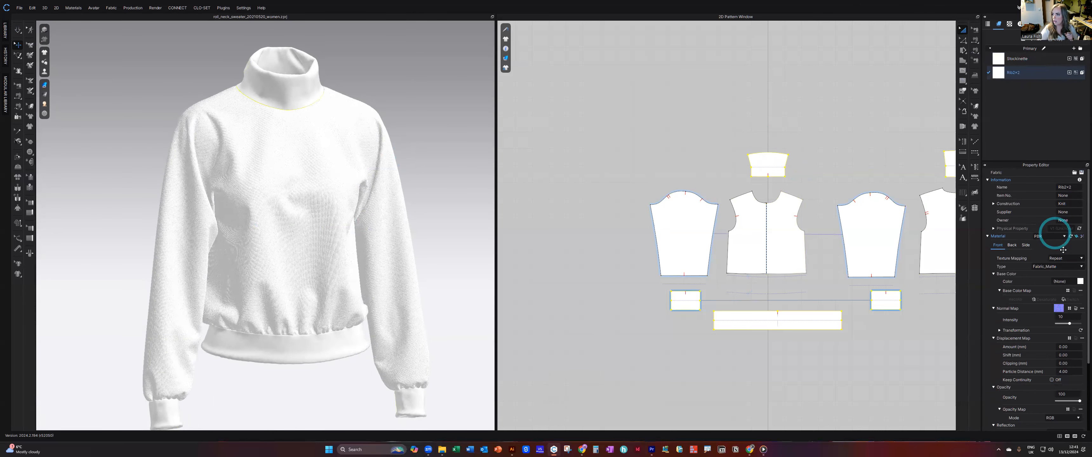
pyautogui.click(1052, 266)
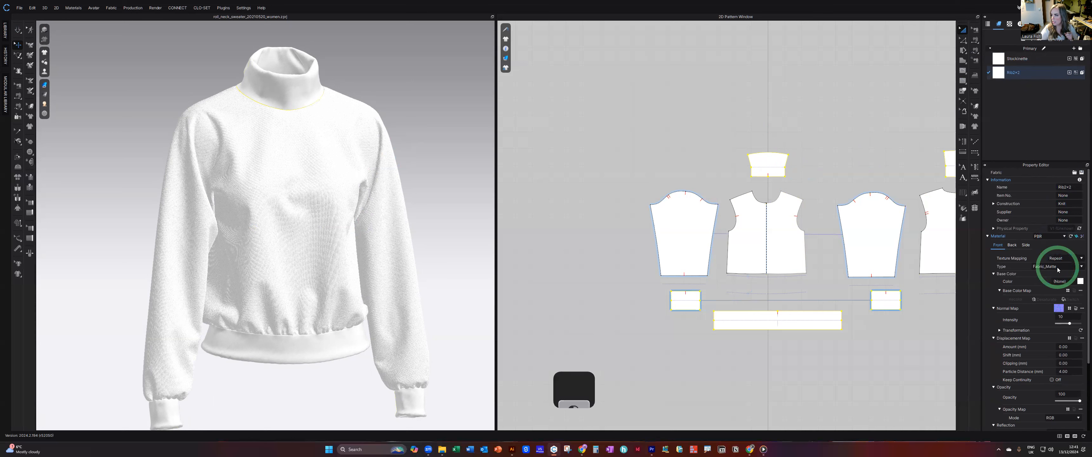
pyautogui.click(1045, 339)
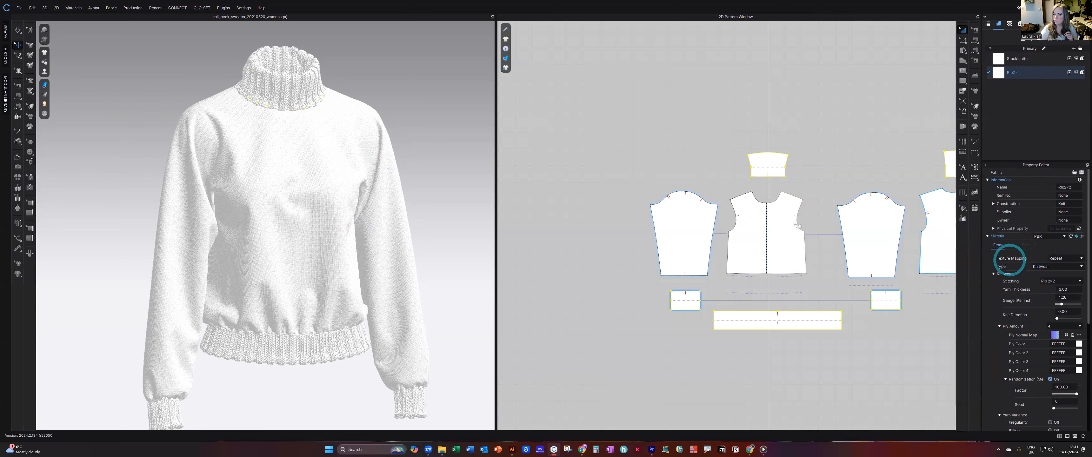
pyautogui.scroll(1, 272, 95)
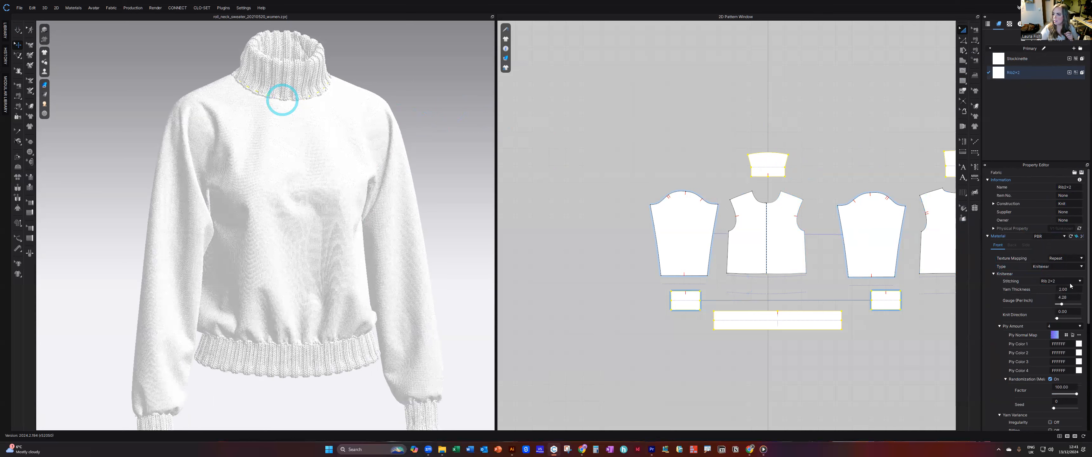
# Try Rib 1x1 stitching on the rib fabric and return it to Rib 2x2.
pyautogui.click(1069, 284)
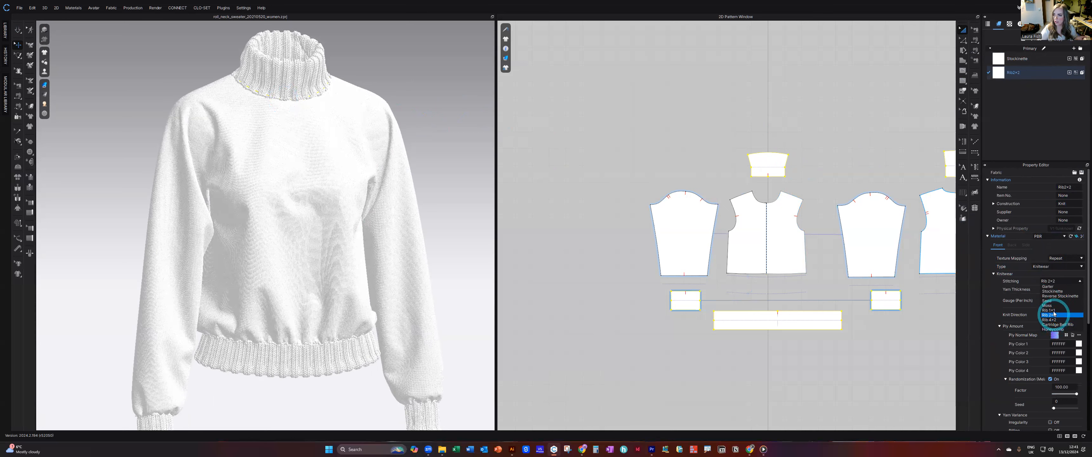
pyautogui.click(1069, 310)
pyautogui.click(1073, 283)
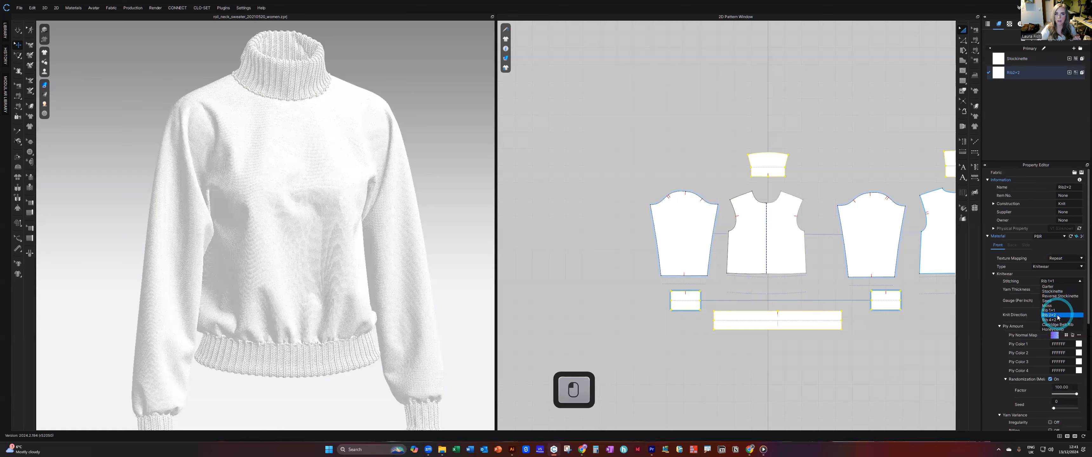
pyautogui.click(1058, 314)
pyautogui.moveTo(281, 280)
pyautogui.mouseDown(button='right')
pyautogui.moveTo(214, 269)
pyautogui.moveTo(507, 275)
pyautogui.moveTo(294, 280)
pyautogui.mouseUp(button='right')
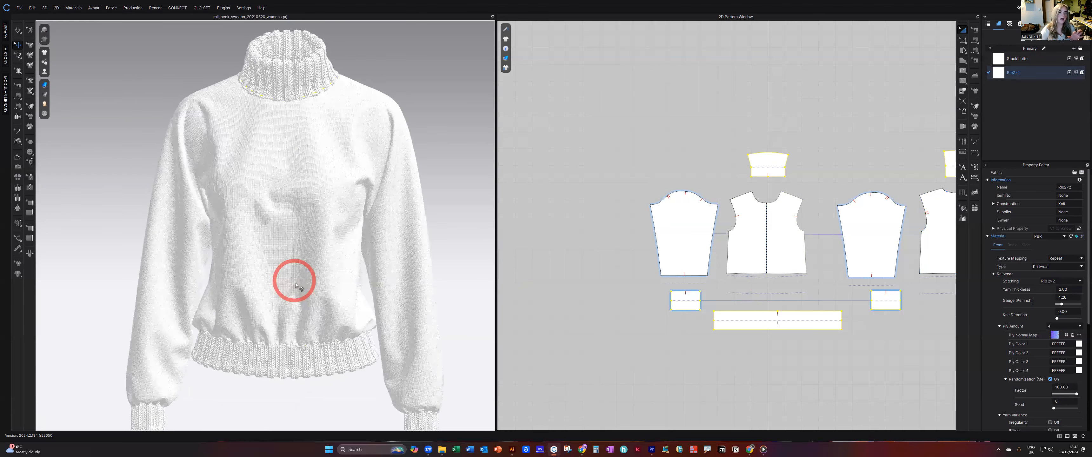
pyautogui.scroll(-3, 305, 308)
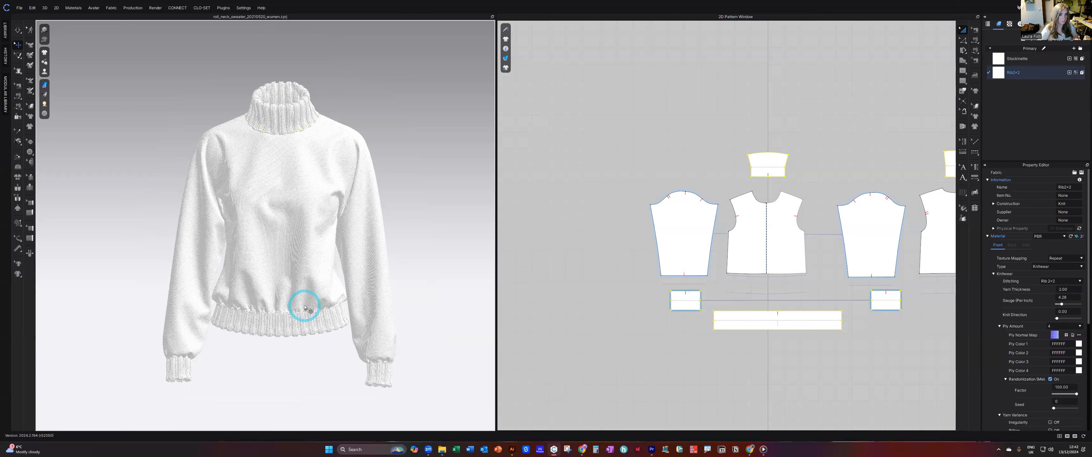
# Place the second layer artwork from Placement Print Artboards NO BG.ai as a graphic on the front body pattern.
pyautogui.click(975, 127)
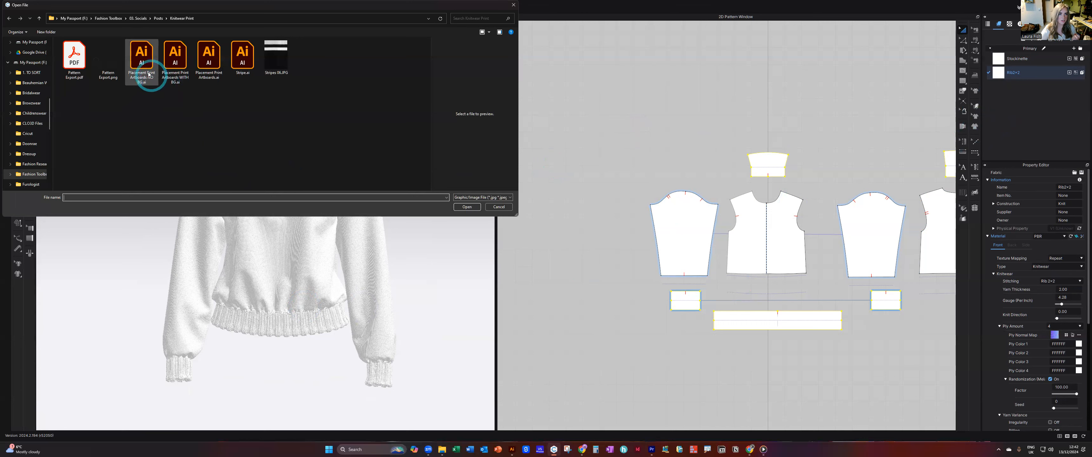
pyautogui.click(149, 74)
pyautogui.click(467, 207)
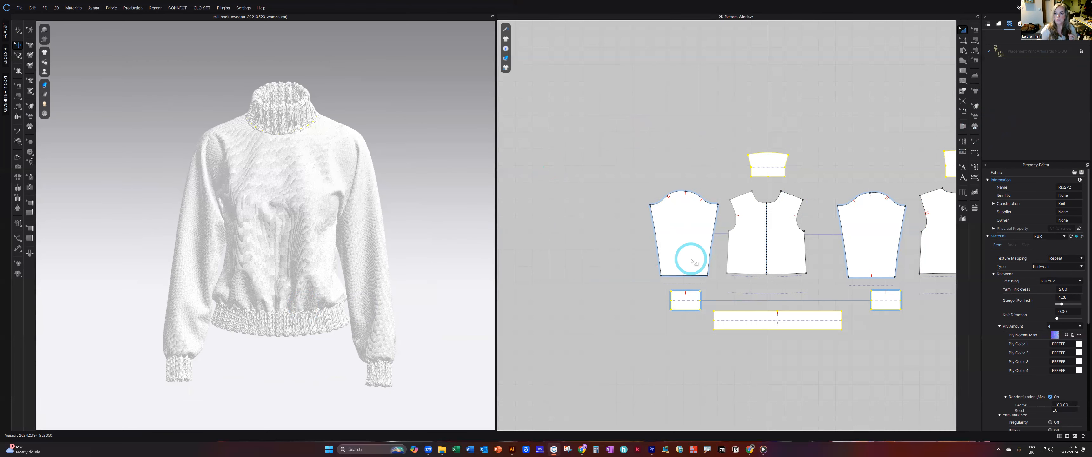
pyautogui.click(772, 243)
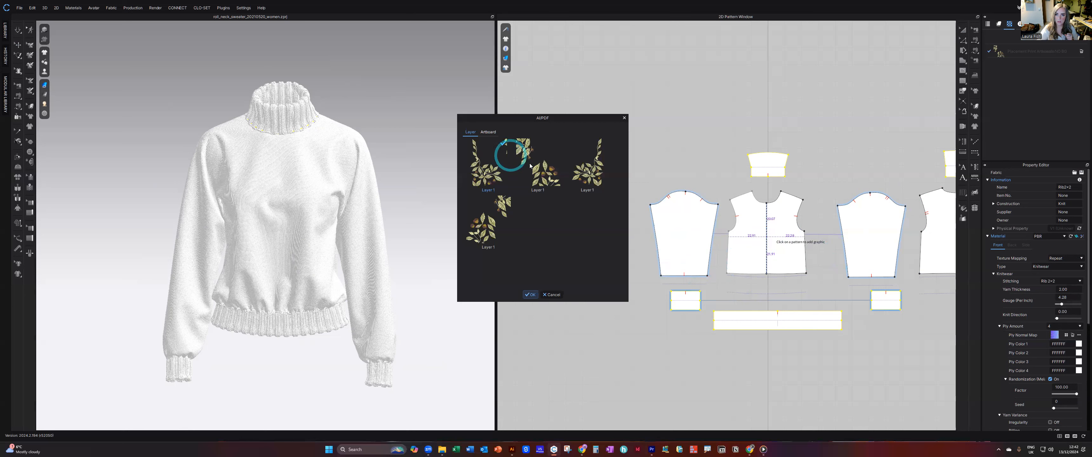
pyautogui.click(543, 168)
pyautogui.click(530, 294)
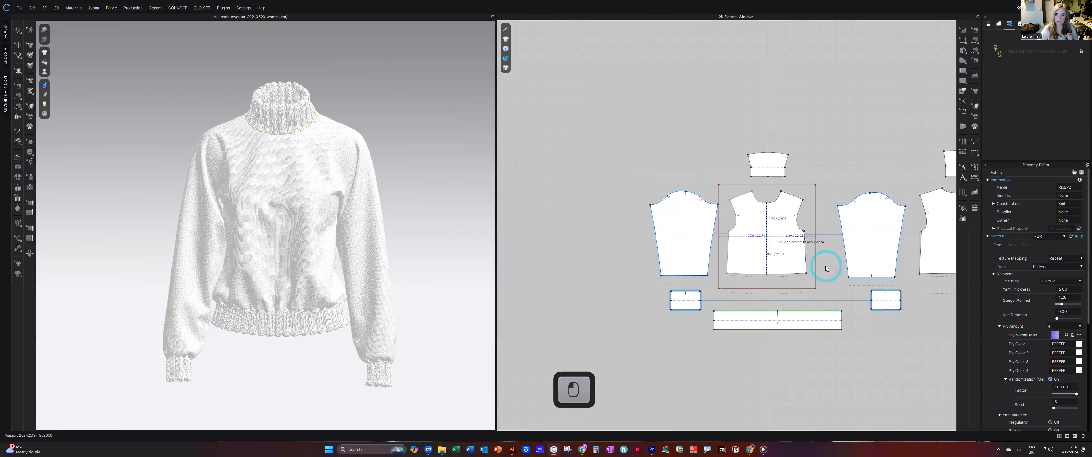
pyautogui.click(532, 261)
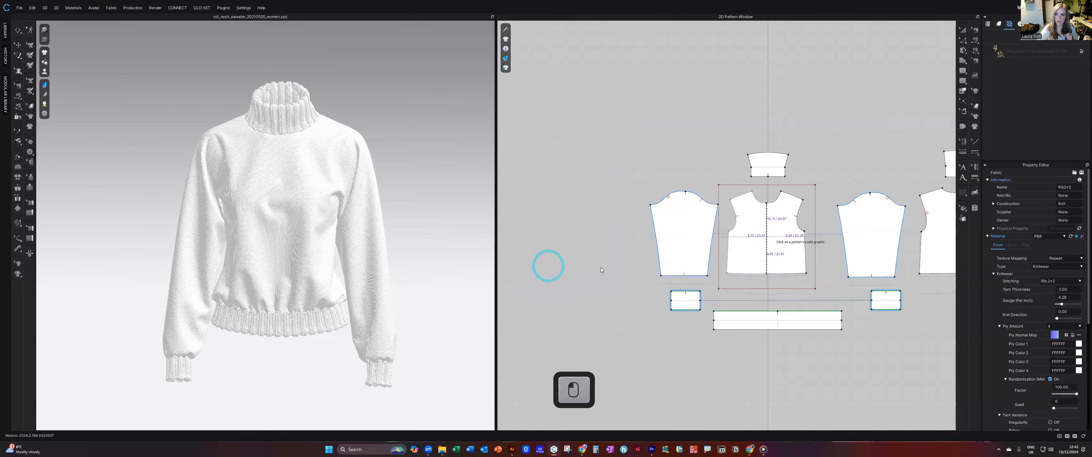
pyautogui.click(813, 256)
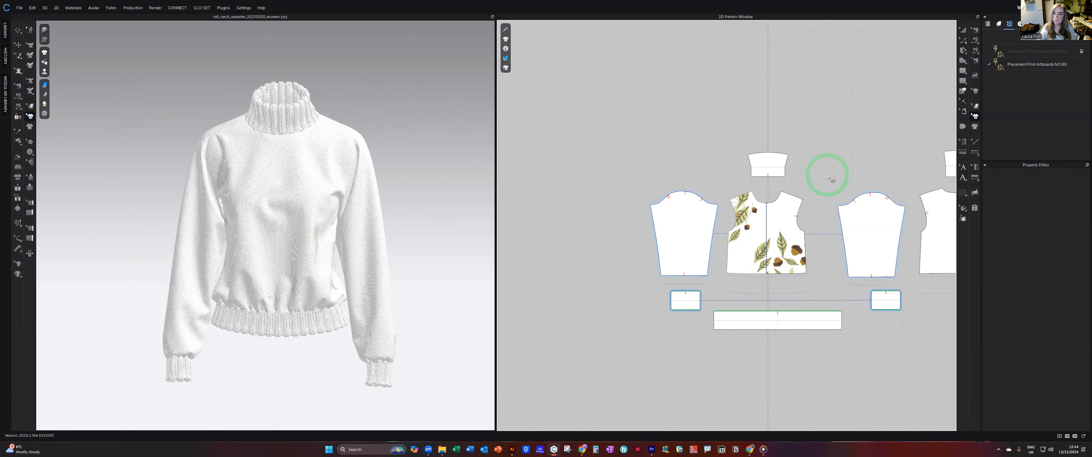
# Examine from the front and side how the placed graphic appears on the knitted 3D sweater.
pyautogui.moveTo(305, 182); pyautogui.dragTo(325, 218, button='right')
pyautogui.scroll(-4, 329, 192)
pyautogui.scroll(-4, 331, 194)
pyautogui.scroll(10, 325, 218)
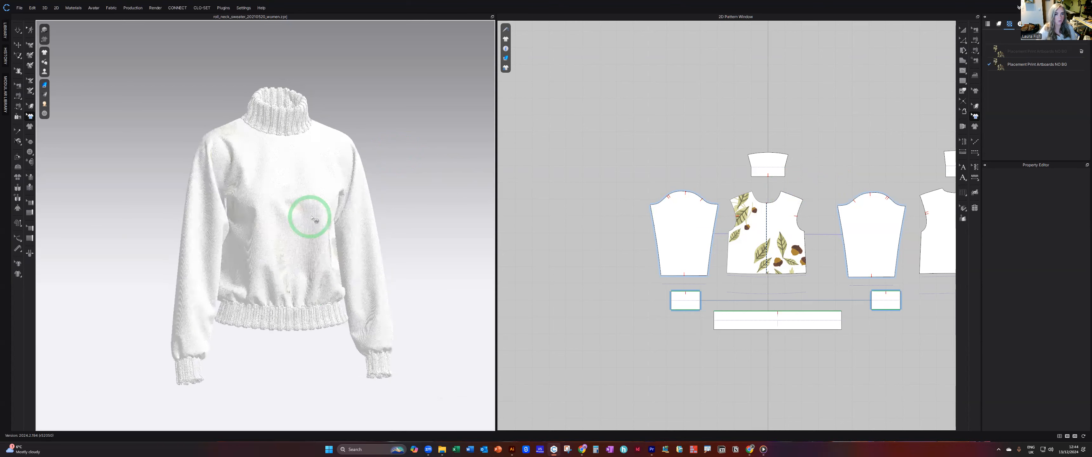
pyautogui.moveTo(348, 228)
pyautogui.mouseDown(button='right')
pyautogui.moveTo(266, 226)
pyautogui.moveTo(389, 225)
pyautogui.moveTo(349, 212)
pyautogui.mouseUp(button='right')
pyautogui.scroll(-10, 324, 233)
pyautogui.scroll(-2, 354, 214)
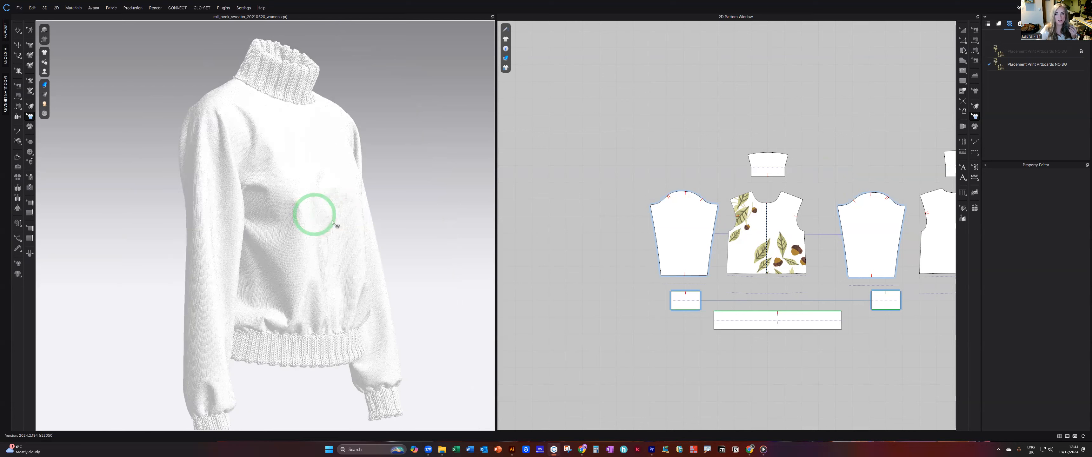
pyautogui.moveTo(339, 227); pyautogui.dragTo(414, 205, button='right')
pyautogui.scroll(-3, 321, 214)
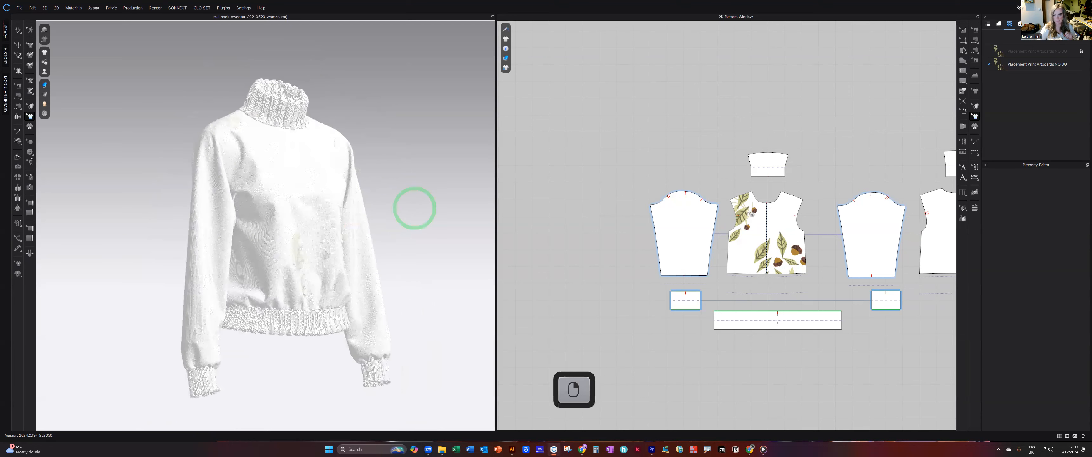
# Remove the leaf and acorn graphic from the front body pattern and bring up the fabric list.
pyautogui.click(798, 247)
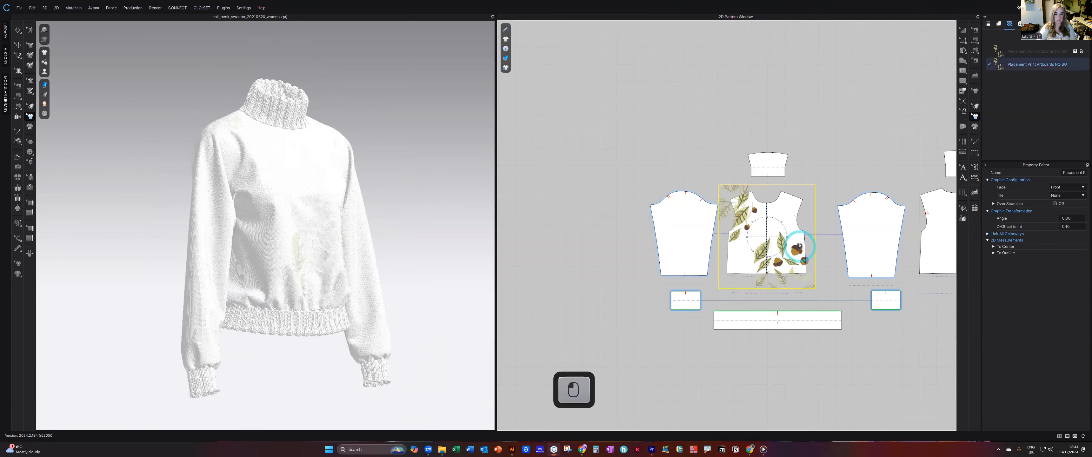
pyautogui.moveTo(799, 247); pyautogui.dragTo(992, 47)
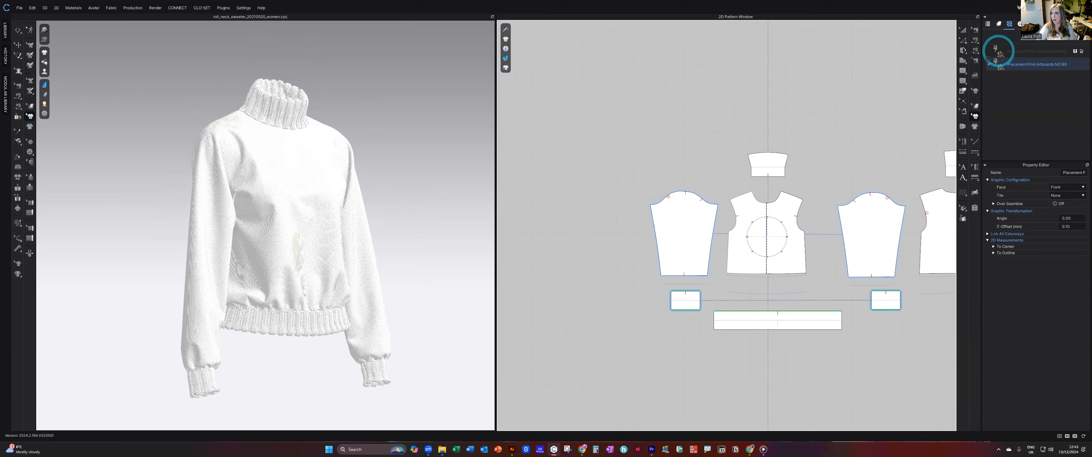
pyautogui.click(999, 24)
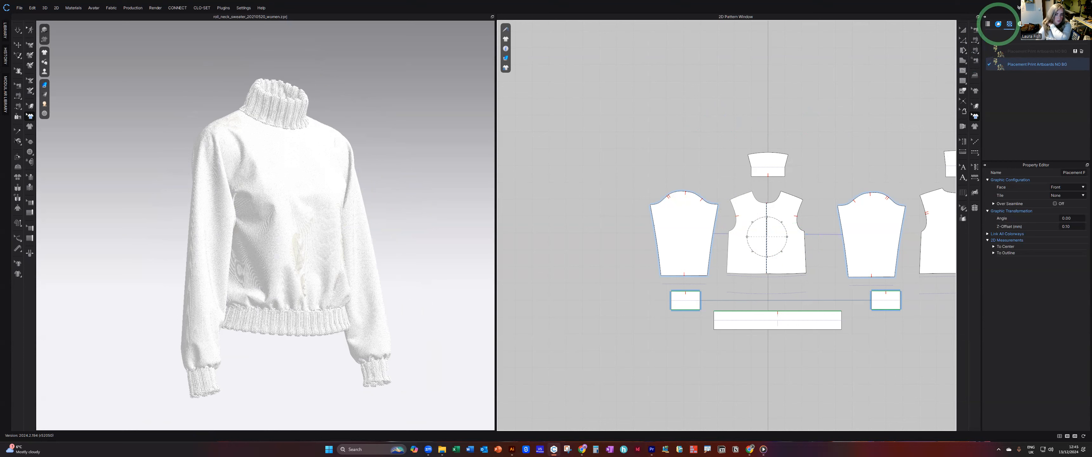
pyautogui.click(999, 24)
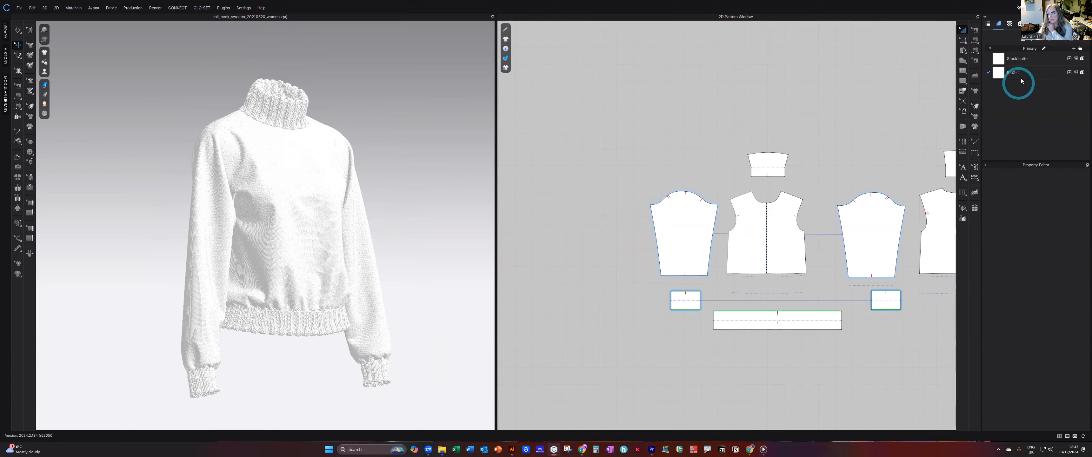
# Apply the black and white Stripes JPG image as the Stockinette fabric's base color map and view the 3D sweater at an angle.
pyautogui.click(1019, 59)
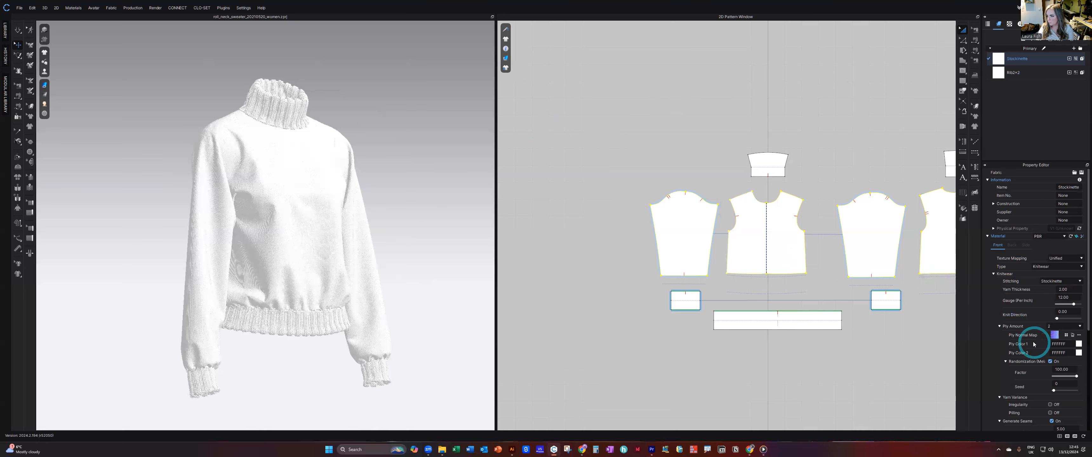
pyautogui.scroll(-2, 1037, 342)
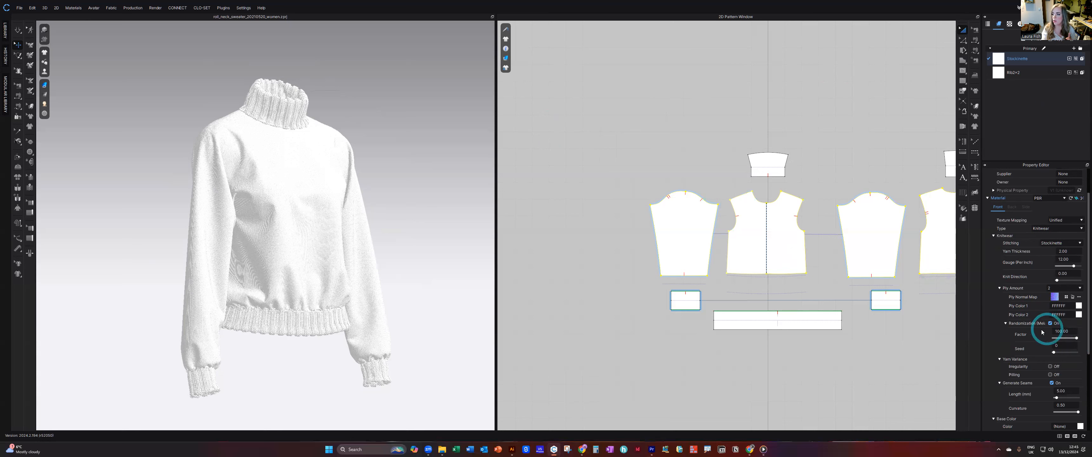
pyautogui.scroll(-1, 1023, 326)
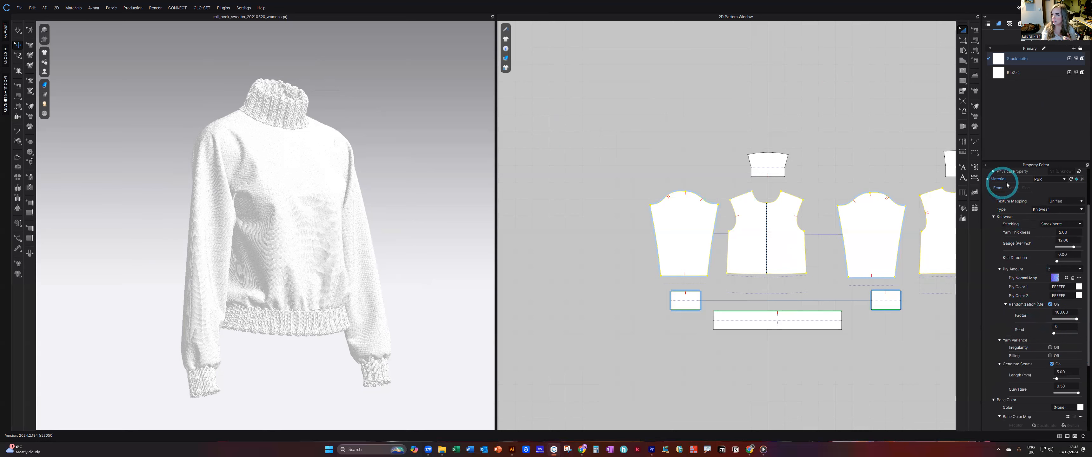
pyautogui.scroll(-5, 1033, 296)
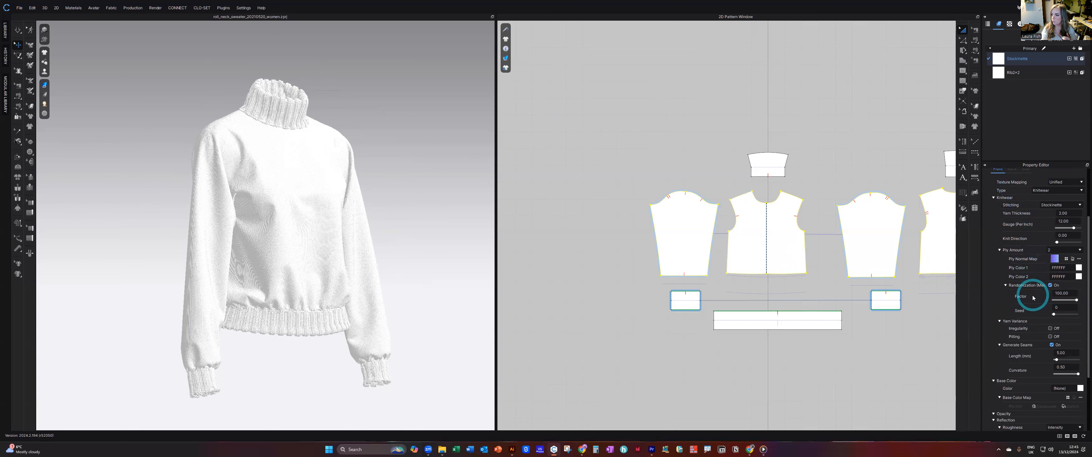
pyautogui.hotkey('ctrl', '1')
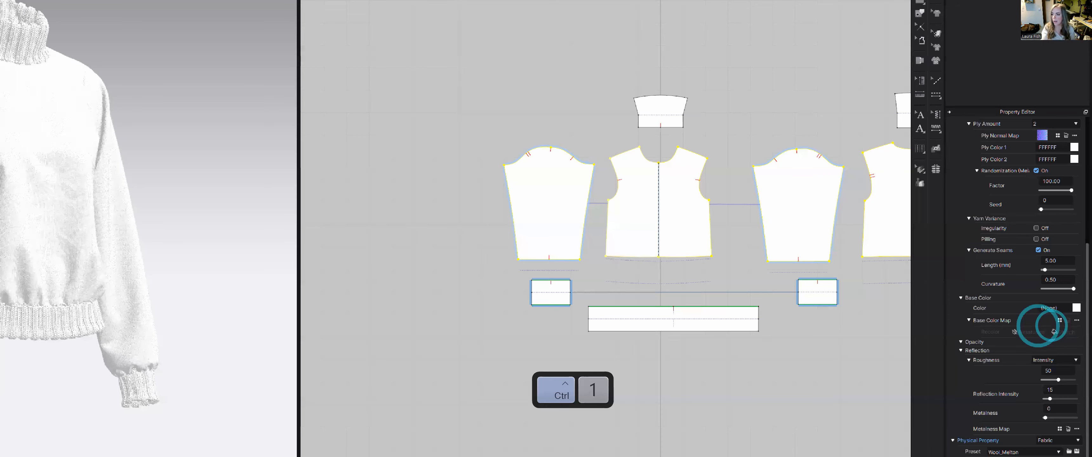
pyautogui.click(990, 315)
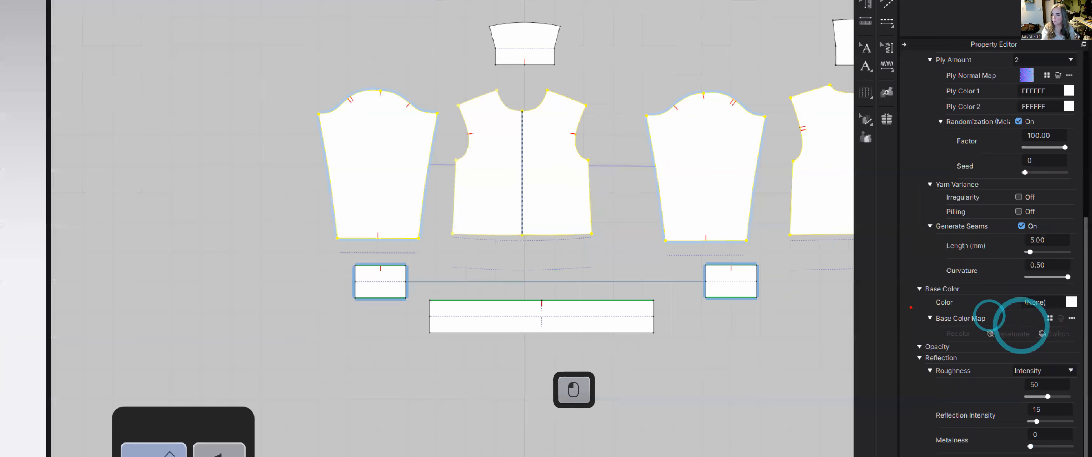
pyautogui.keyDown('ctrl'); pyautogui.moveTo(911, 307); pyautogui.dragTo(1081, 340); pyautogui.keyUp('ctrl')
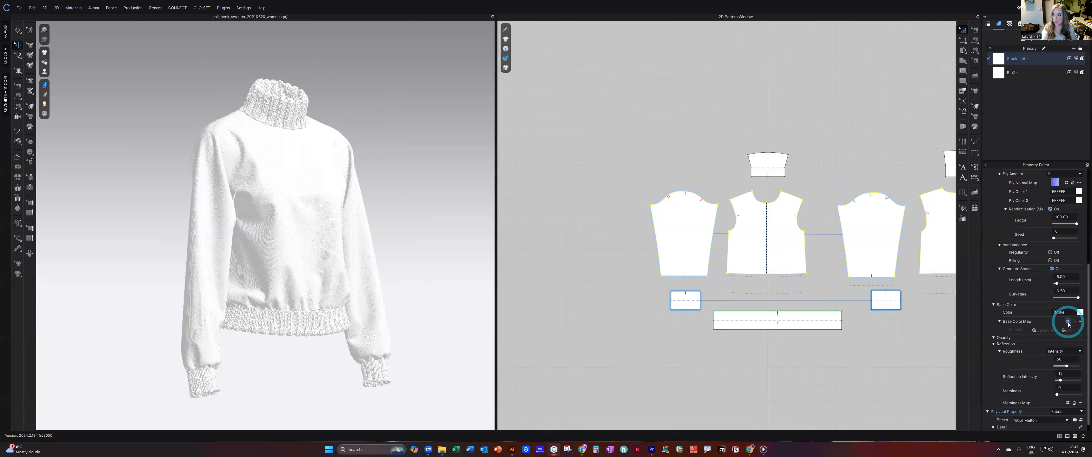
pyautogui.click(1068, 322)
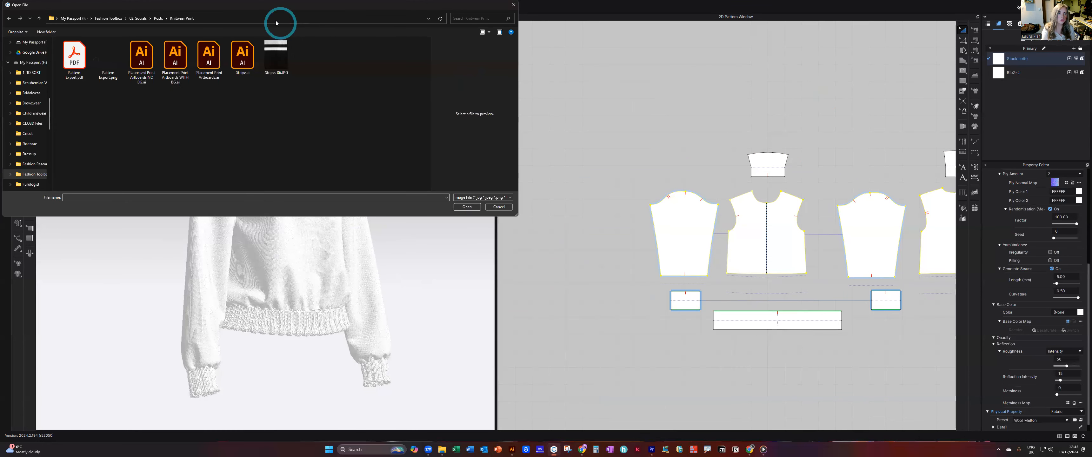
pyautogui.click(276, 57)
pyautogui.click(468, 208)
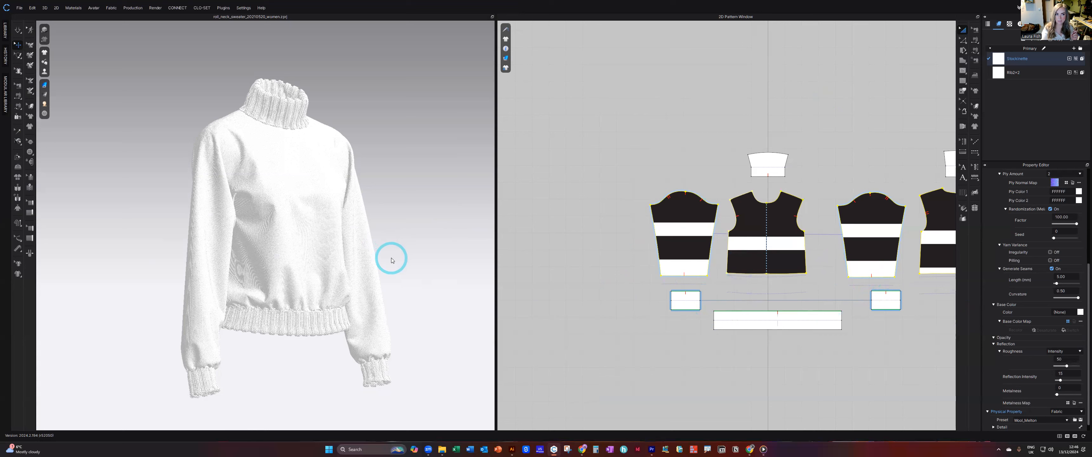
pyautogui.click(584, 202)
pyautogui.moveTo(333, 212)
pyautogui.mouseDown(button='right')
pyautogui.moveTo(276, 218)
pyautogui.moveTo(345, 217)
pyautogui.mouseUp(button='right')
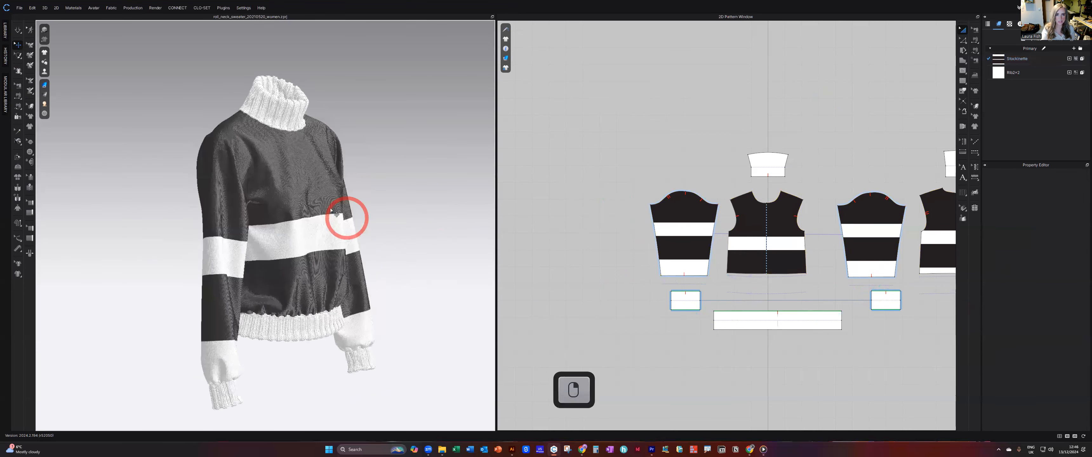
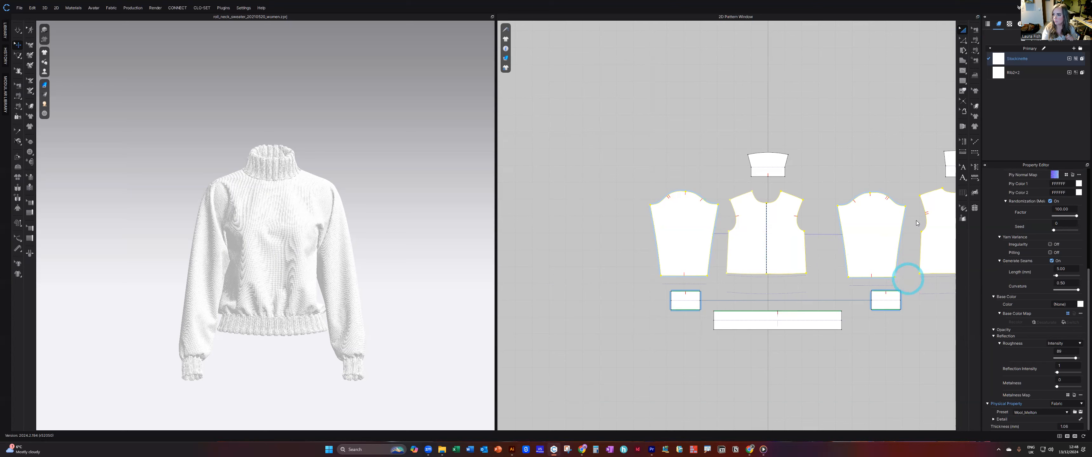
# Try the leaf and acorn placement print without a background as the Stockinette base color map and inspect it on the sweater.
pyautogui.click(546, 168)
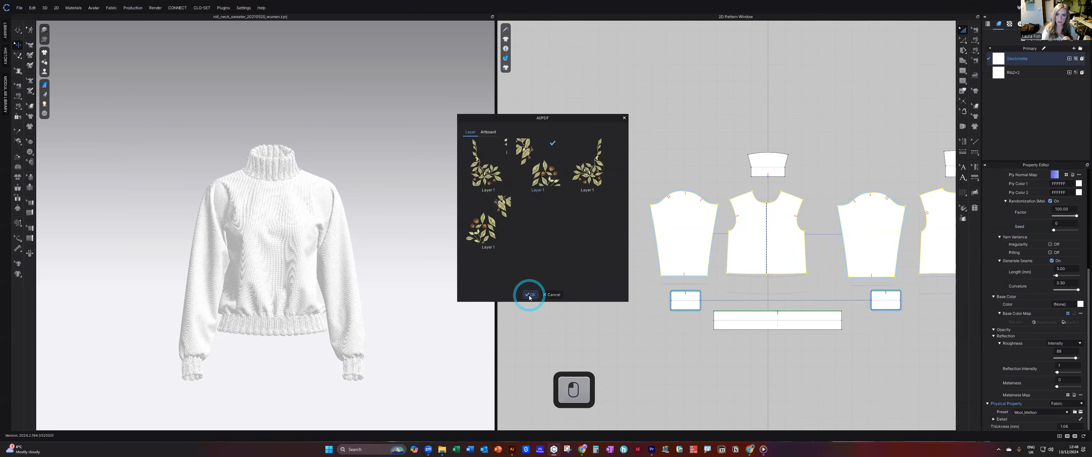
pyautogui.click(530, 295)
pyautogui.click(678, 252)
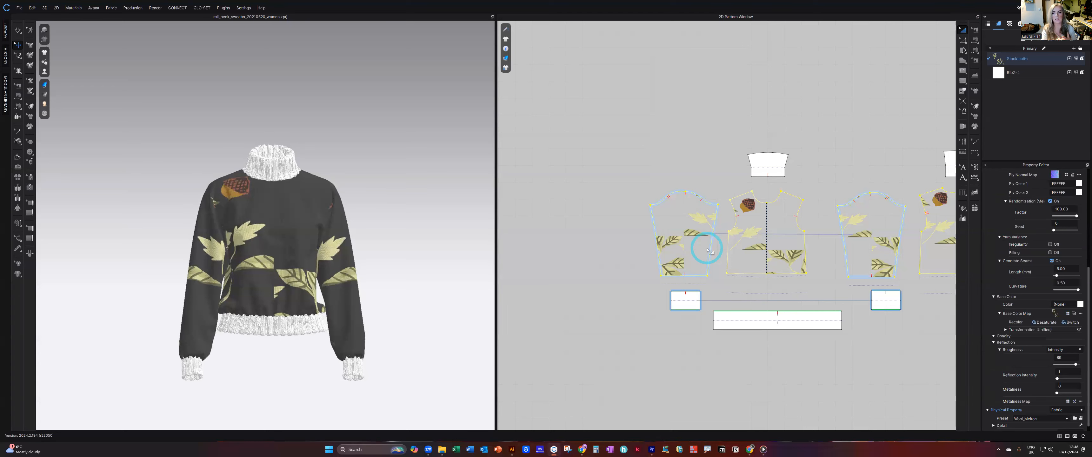
pyautogui.scroll(2, 273, 216)
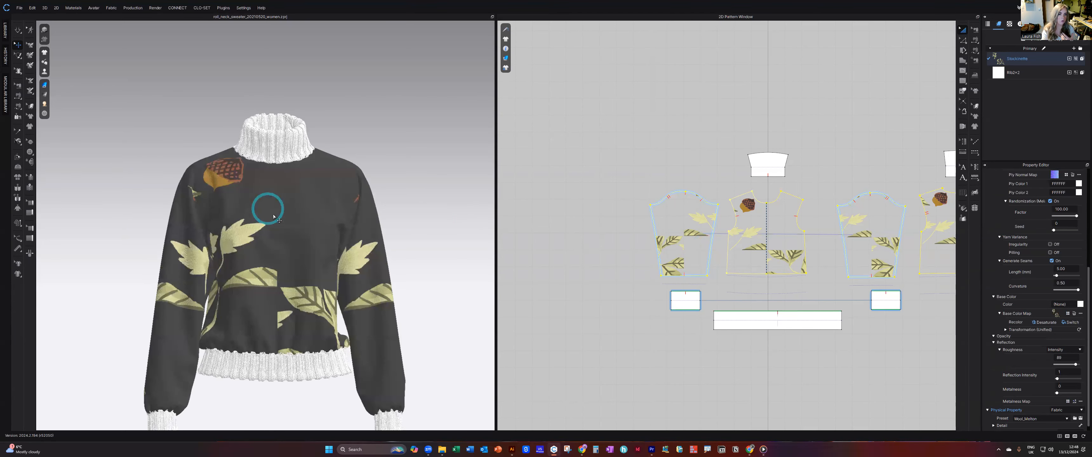
pyautogui.moveTo(336, 235); pyautogui.dragTo(420, 273, button='right')
pyautogui.scroll(-2, 356, 242)
pyautogui.scroll(1, 1049, 305)
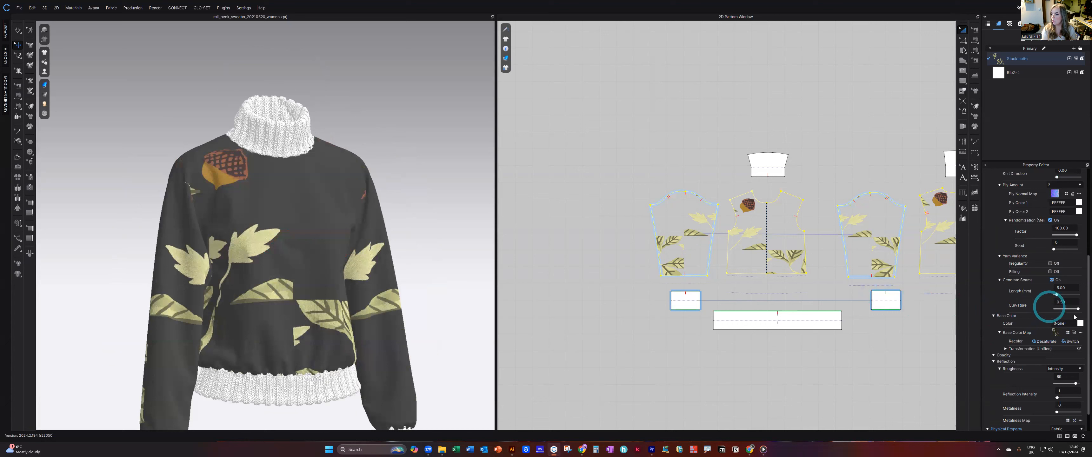
# Replace the Stockinette fabric's base color map with the Placement Print Artboards WITH BG.ai artwork.
pyautogui.click(1075, 334)
pyautogui.click(1068, 333)
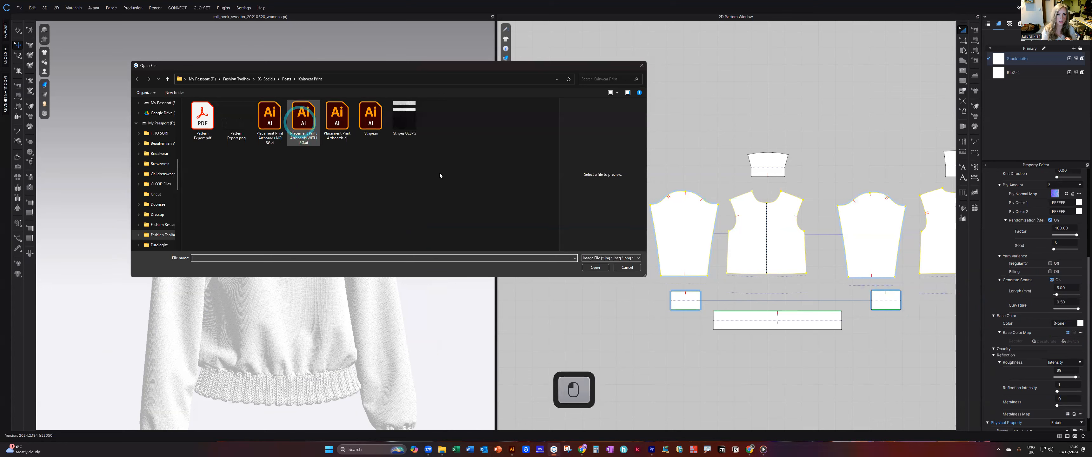
pyautogui.click(595, 267)
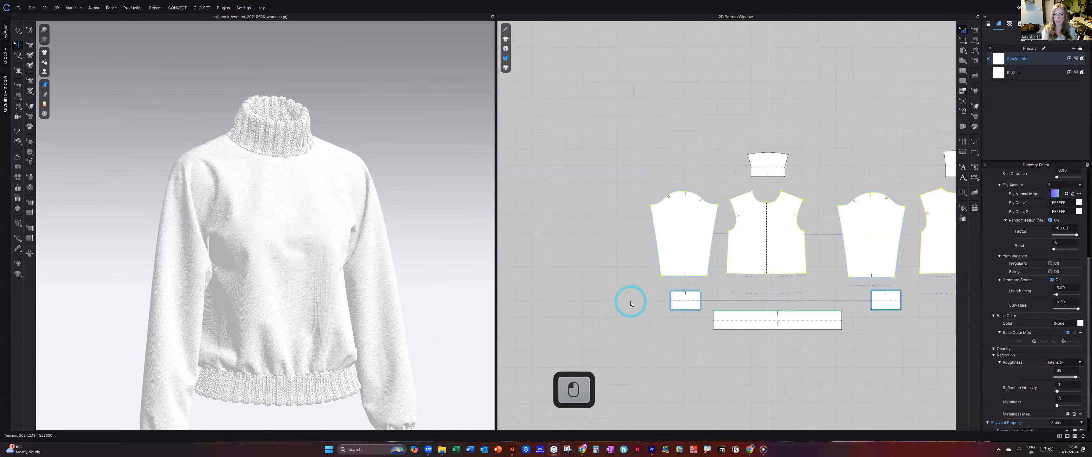
# Examine how the white-background acorn and leaf print sits on the knit texture, both close up and over the whole front.
pyautogui.scroll(-2, 341, 241)
pyautogui.moveTo(341, 241); pyautogui.dragTo(397, 248, button='right')
pyautogui.scroll(5, 282, 217)
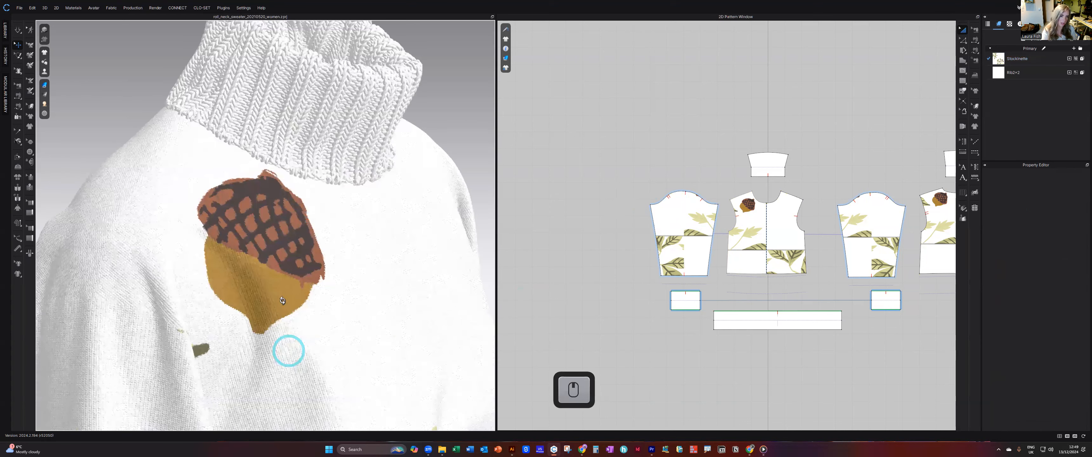
pyautogui.scroll(5, 242, 281)
pyautogui.scroll(-4, 323, 284)
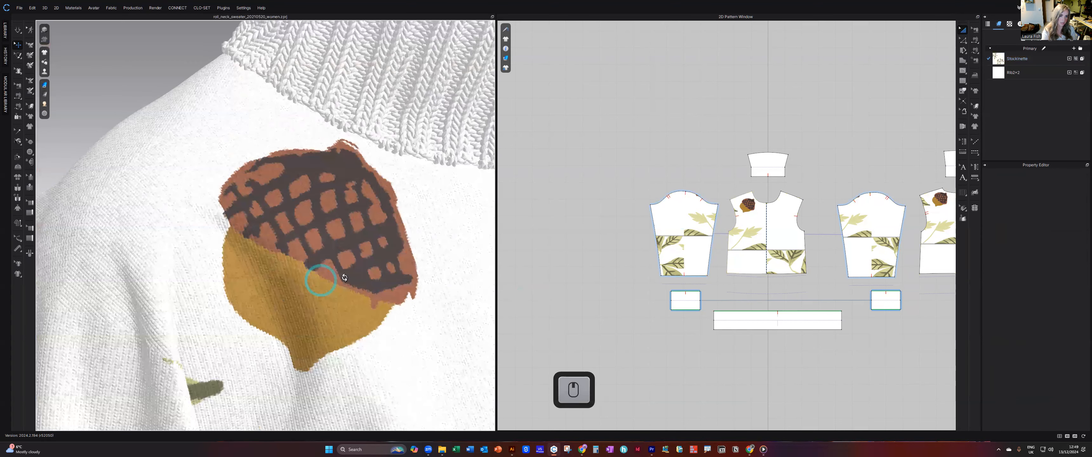
pyautogui.scroll(-4, 245, 269)
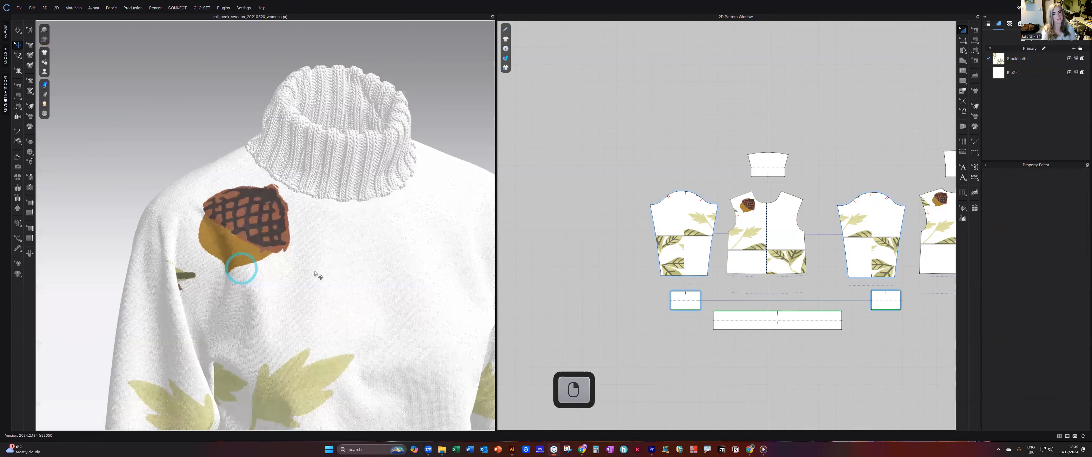
pyautogui.scroll(-3, 328, 302)
pyautogui.moveTo(330, 303); pyautogui.dragTo(329, 289, button='right')
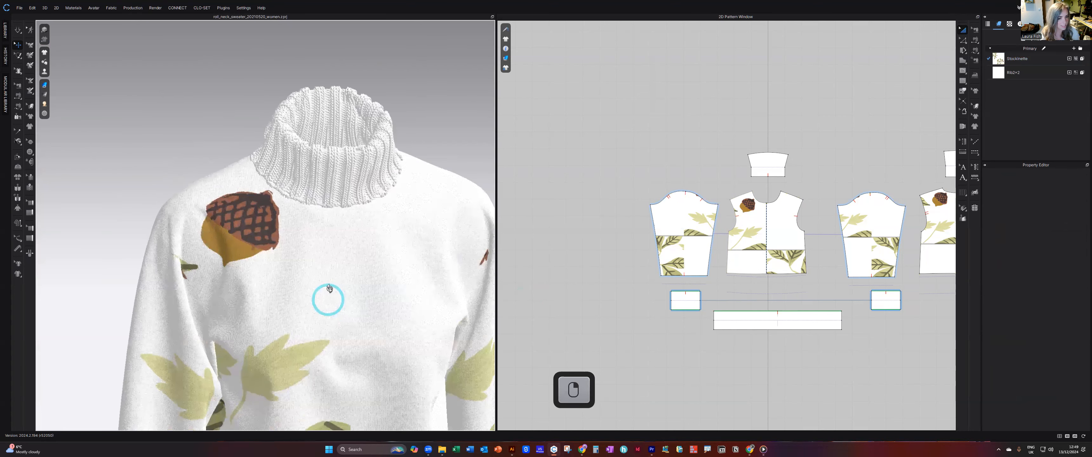
pyautogui.scroll(-1, 330, 292)
pyautogui.scroll(-3, 324, 197)
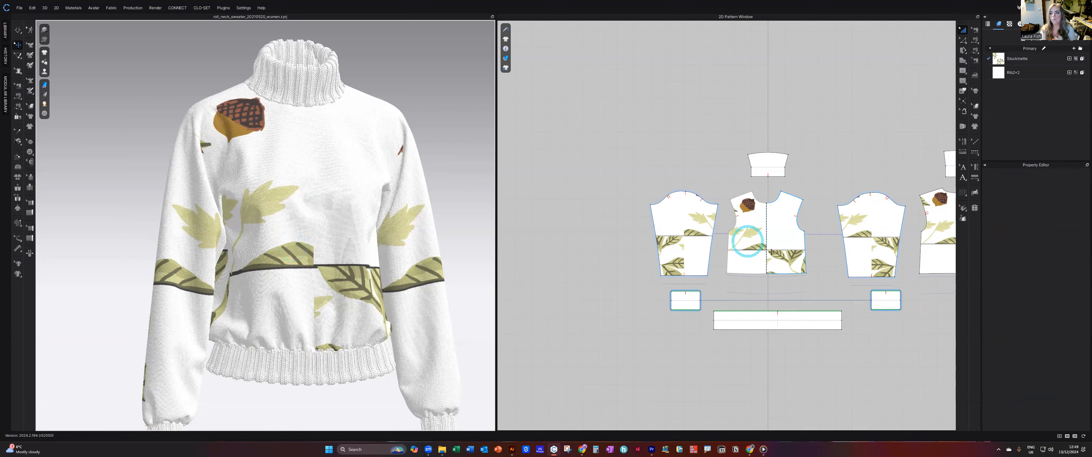
# Open the Stockinette base color map in the Texture Editor and select the Placement Print Artboards WITH BG layer.
pyautogui.click(1008, 60)
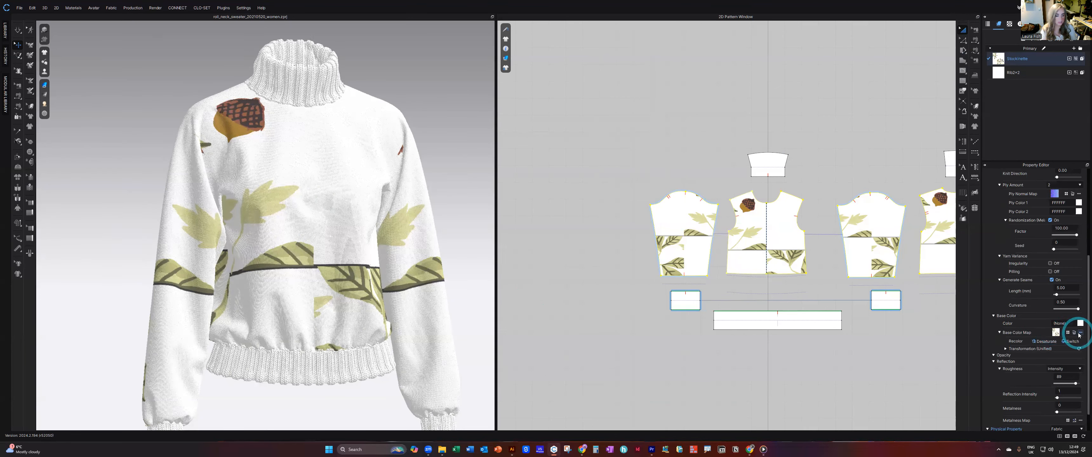
pyautogui.hotkey('ctrl', '1')
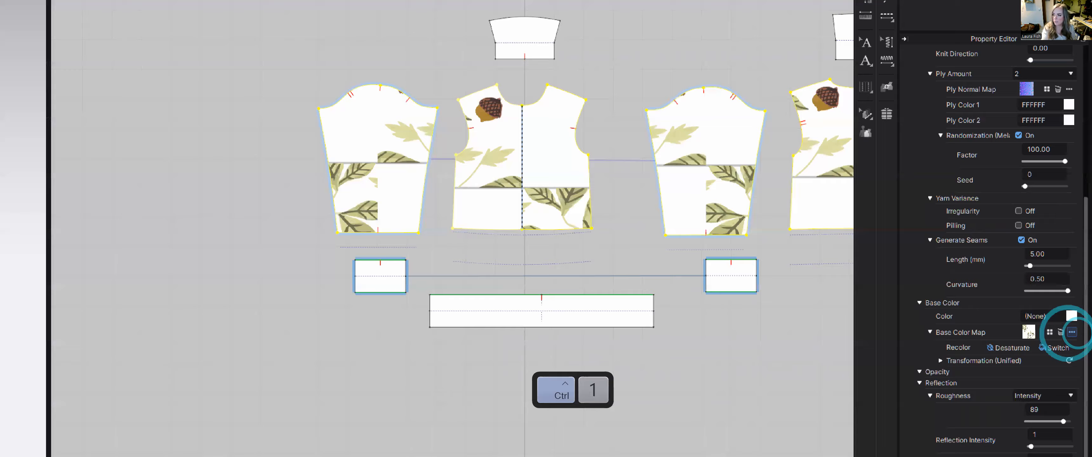
pyautogui.click(1074, 333)
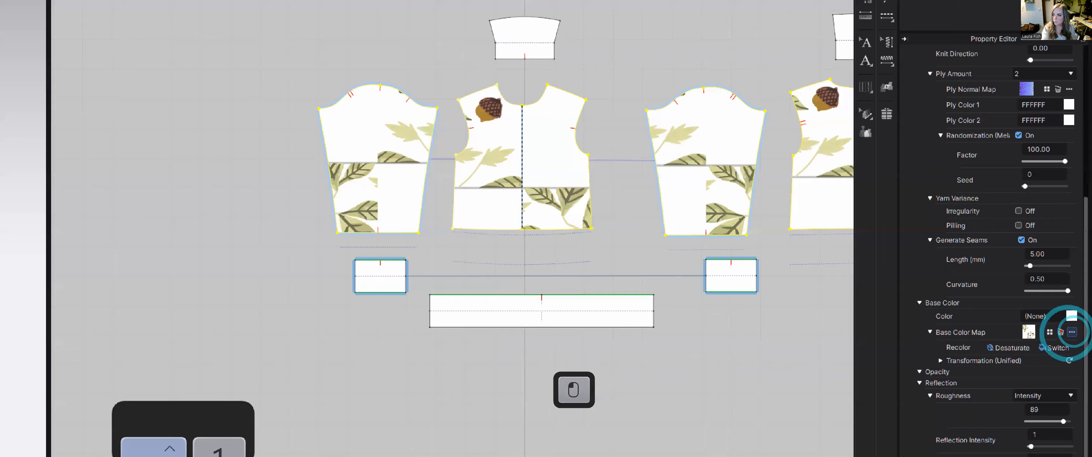
pyautogui.click(1069, 340)
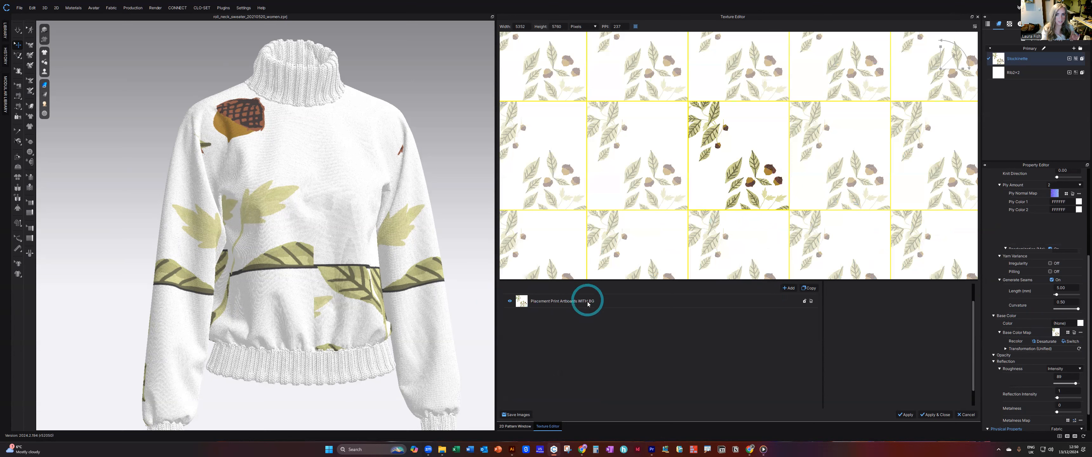
pyautogui.click(600, 301)
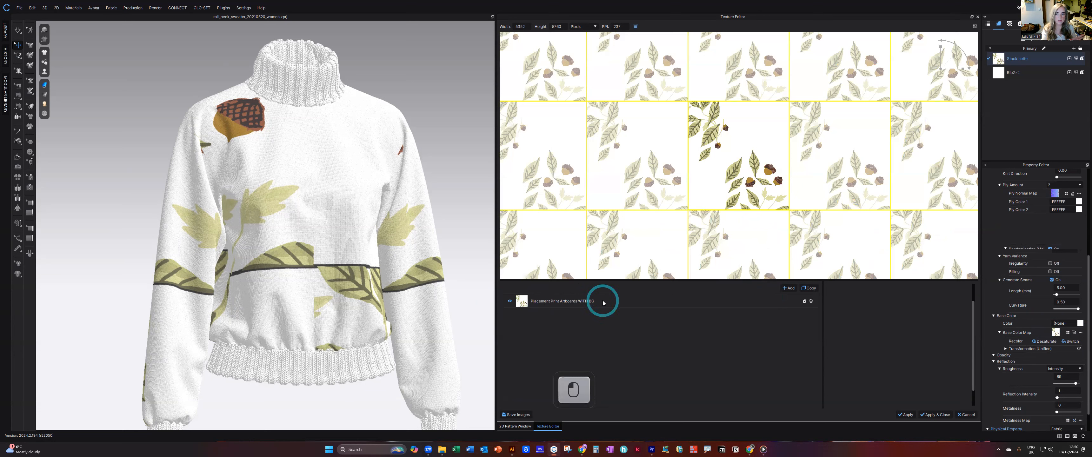
pyautogui.doubleClick(581, 305)
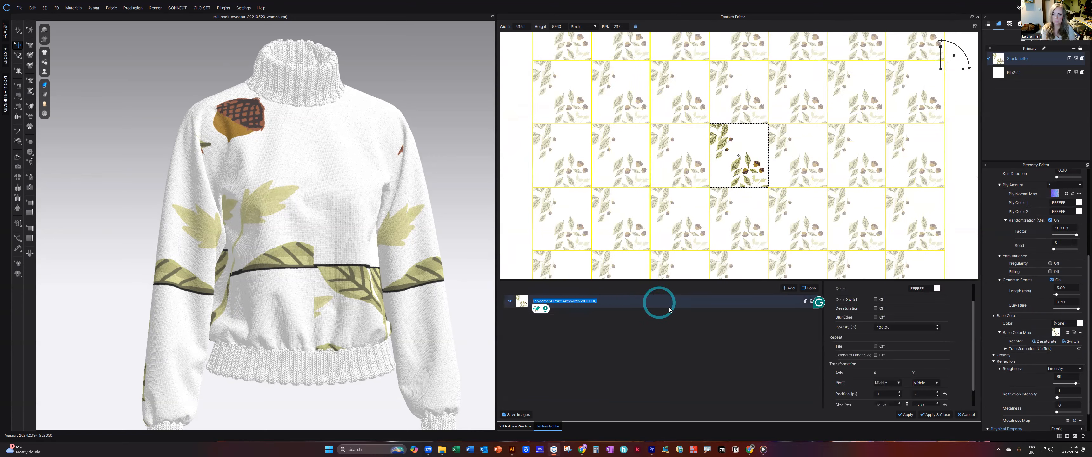
pyautogui.click(614, 154)
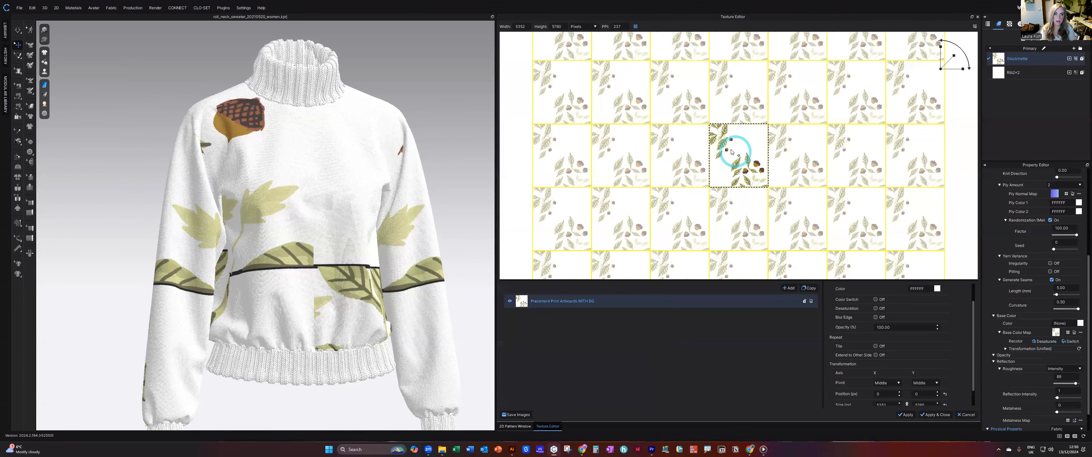
# Move the artwork layer to about -1780, -2440 px within the texture tile and turn on Extend to Other Side.
pyautogui.moveTo(739, 154)
pyautogui.mouseDown()
pyautogui.moveTo(717, 147)
pyautogui.moveTo(742, 157)
pyautogui.moveTo(731, 147)
pyautogui.mouseUp()
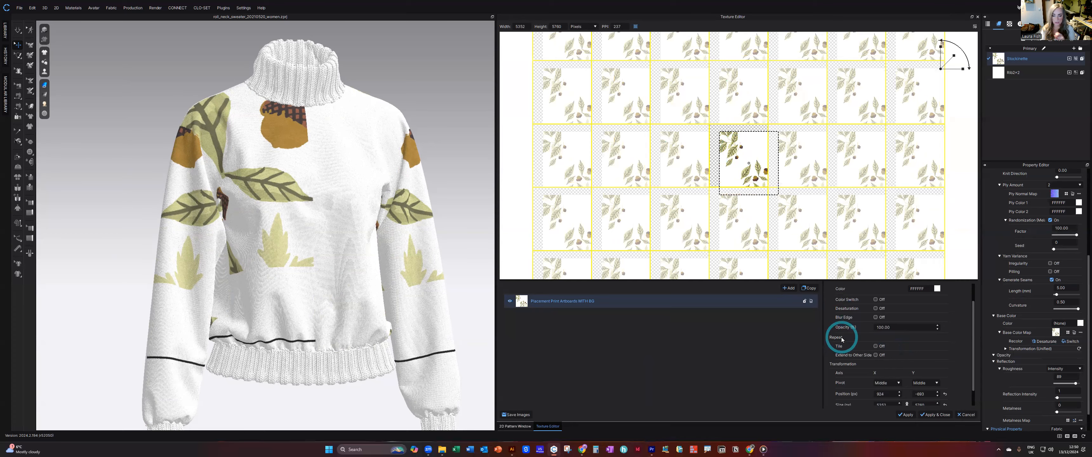
pyautogui.hotkey('ctrl', '1')
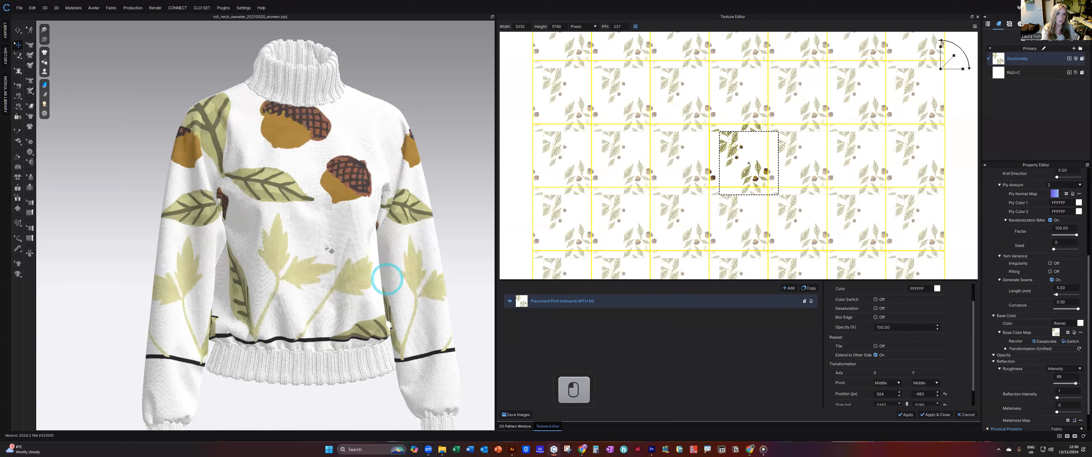
pyautogui.scroll(2, 344, 254)
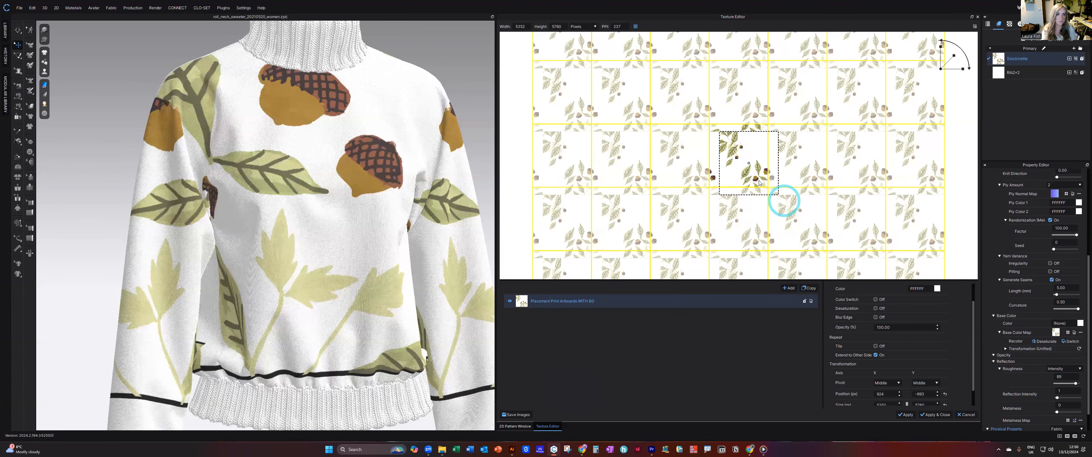
pyautogui.moveTo(772, 181); pyautogui.dragTo(722, 197)
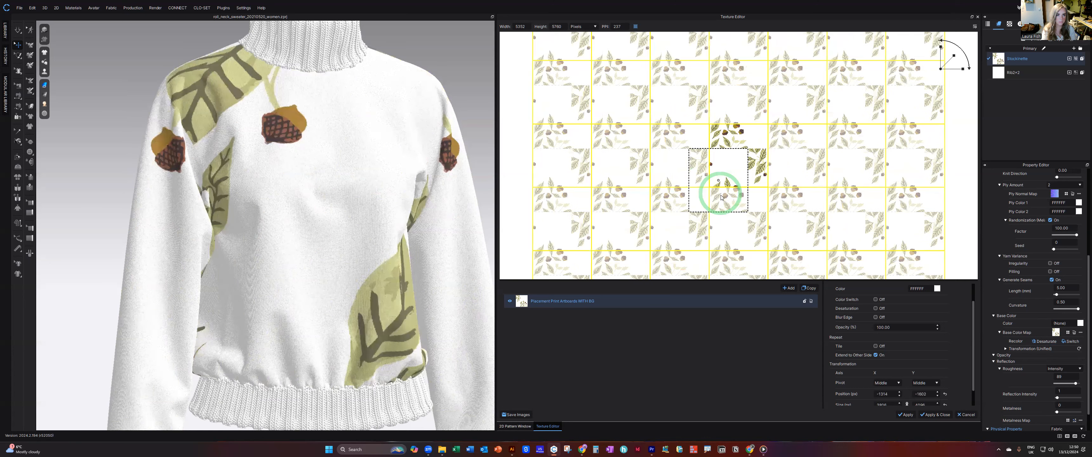
pyautogui.scroll(-4, 386, 230)
pyautogui.moveTo(373, 224); pyautogui.dragTo(372, 225, button='right')
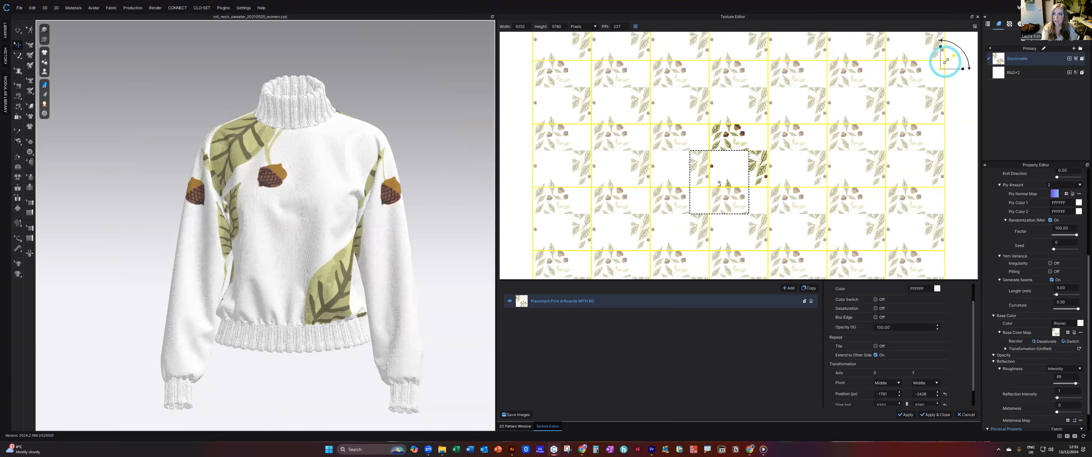
# Scale the artwork layer down to a smaller print and reposition it at about -2480, -2140 px, checking it on the sweater.
pyautogui.moveTo(948, 62); pyautogui.dragTo(947, 62)
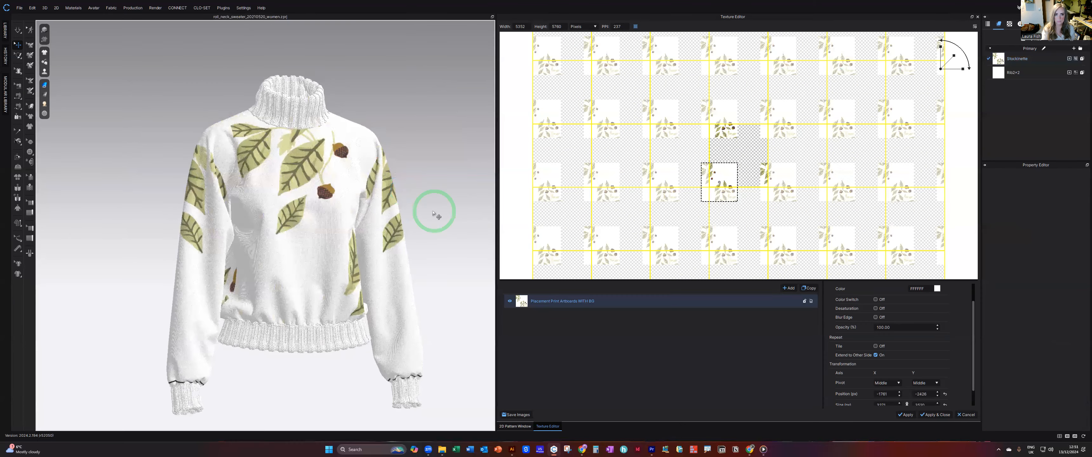
pyautogui.moveTo(390, 205); pyautogui.dragTo(388, 206, button='right')
pyautogui.moveTo(716, 176); pyautogui.dragTo(711, 176)
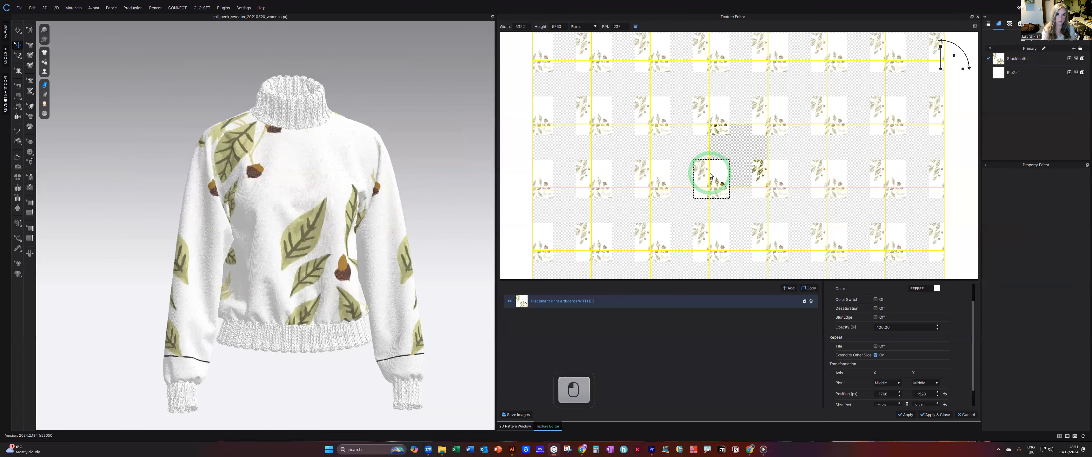
pyautogui.scroll(-2, 300, 260)
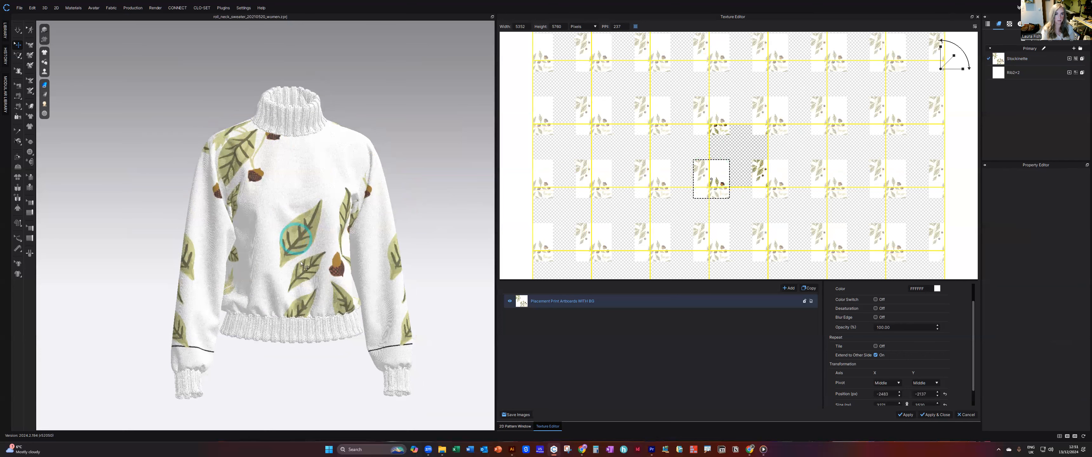
pyautogui.scroll(-3, 342, 267)
pyautogui.moveTo(335, 272)
pyautogui.mouseDown(button='right')
pyautogui.moveTo(202, 279)
pyautogui.moveTo(327, 272)
pyautogui.mouseUp(button='right')
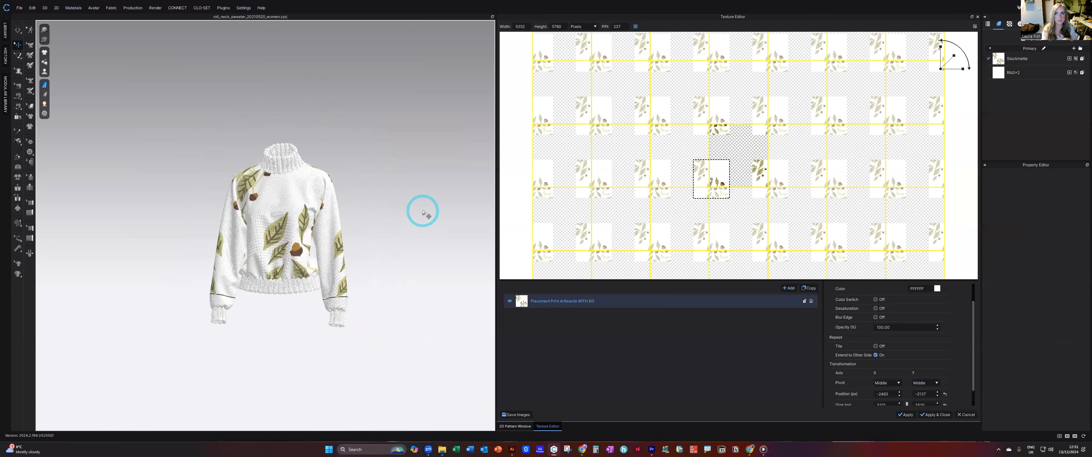
# Apply the edited artwork layout to the fabric texture and close the Texture Editor.
pyautogui.click(977, 17)
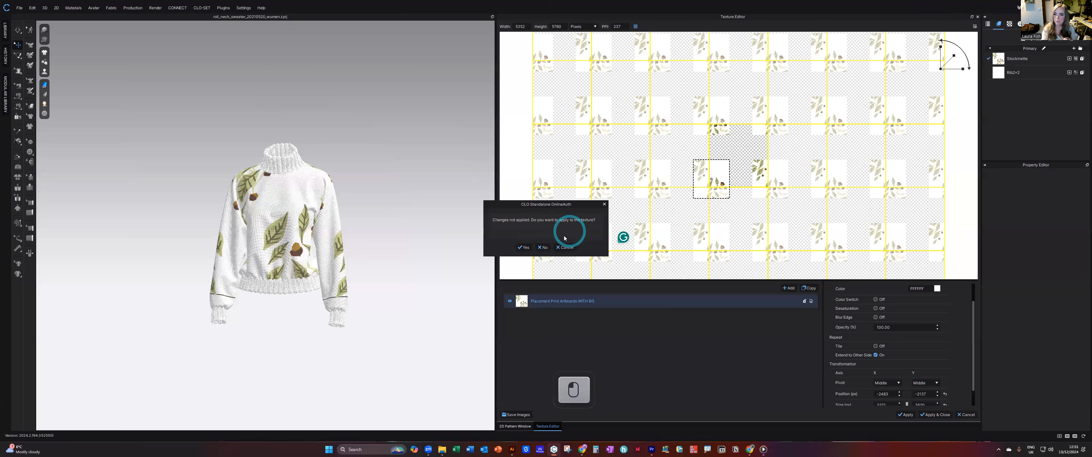
pyautogui.click(524, 247)
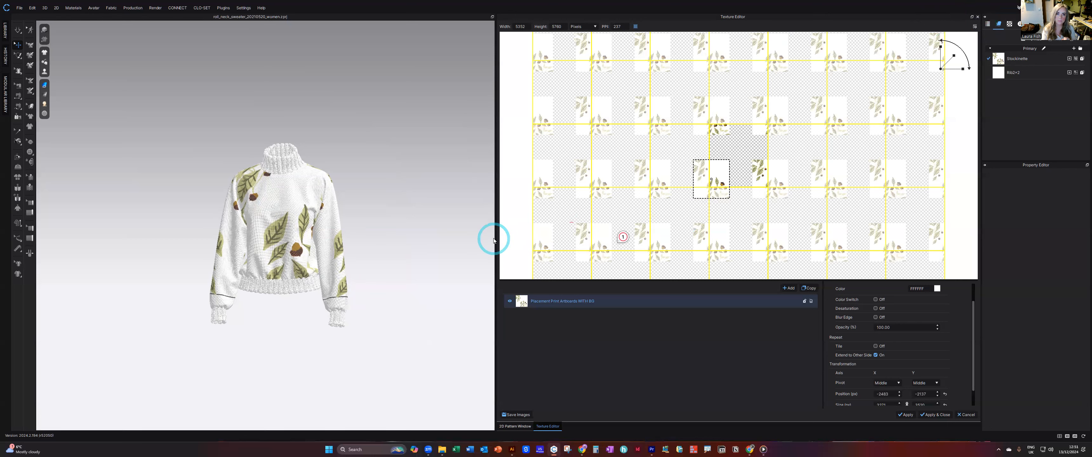
pyautogui.click(943, 414)
# Examine the print placement across the sleeve, front and back pattern pieces and from the side of the 3D sweater.
pyautogui.click(686, 226)
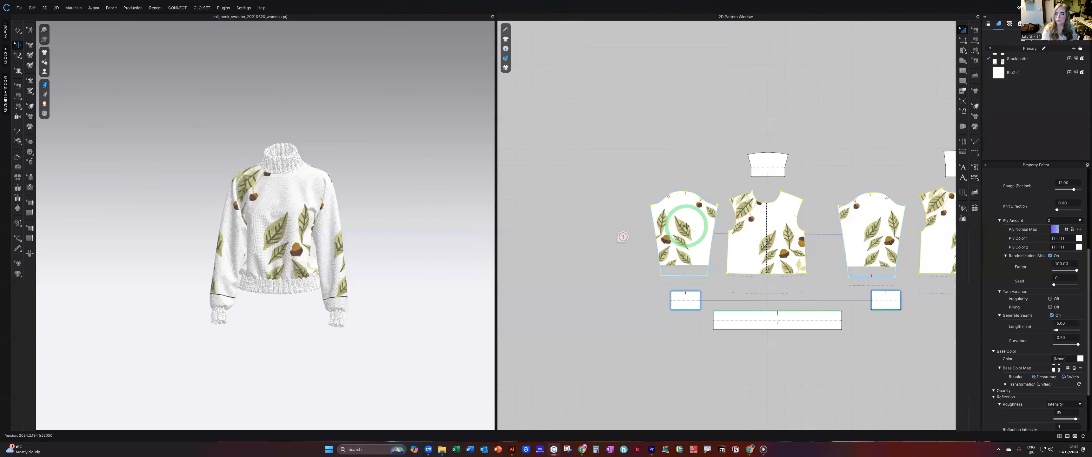
pyautogui.click(696, 211)
pyautogui.scroll(-5, 696, 211)
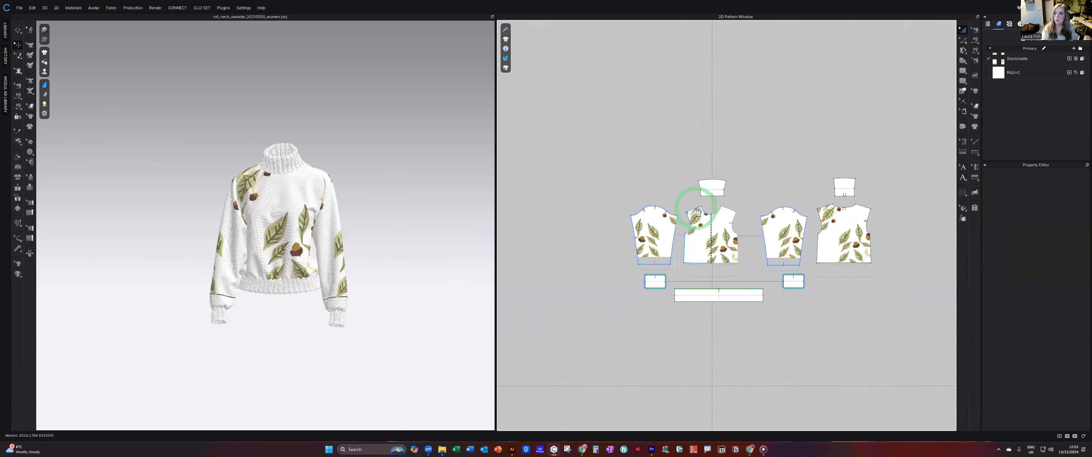
pyautogui.click(675, 234)
pyautogui.scroll(3, 675, 234)
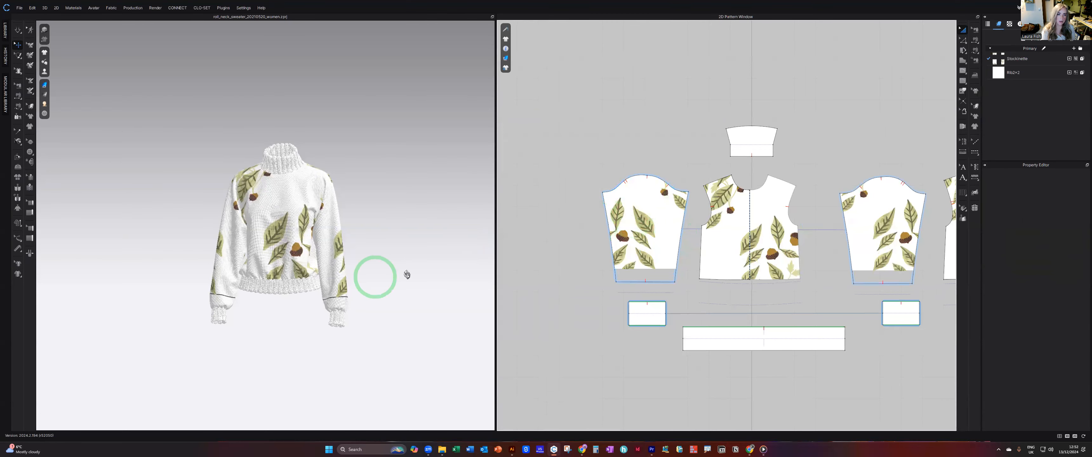
pyautogui.moveTo(378, 274); pyautogui.dragTo(433, 274, button='right')
pyautogui.scroll(-4, 661, 190)
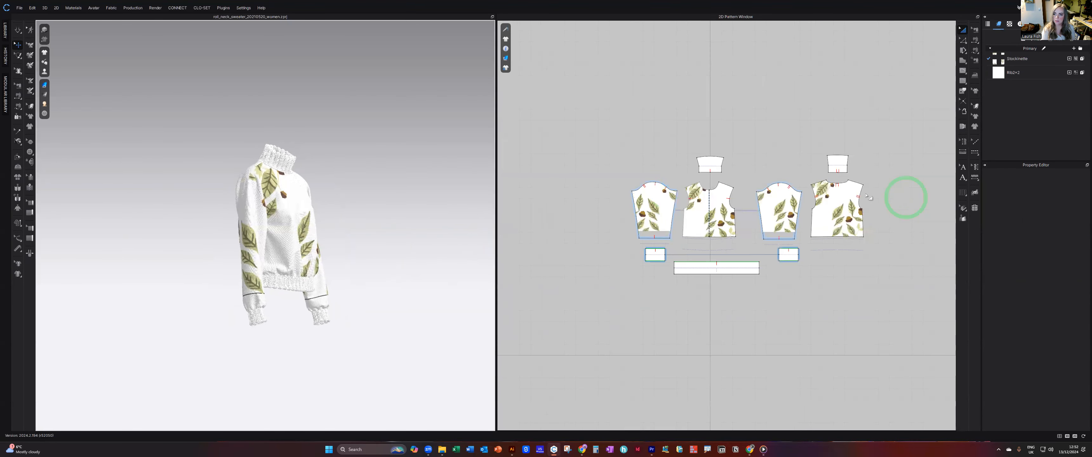
pyautogui.moveTo(419, 232); pyautogui.dragTo(378, 237, button='right')
# Rename the Stockinette fabric as Front.
pyautogui.click(1005, 70)
pyautogui.click(1015, 63)
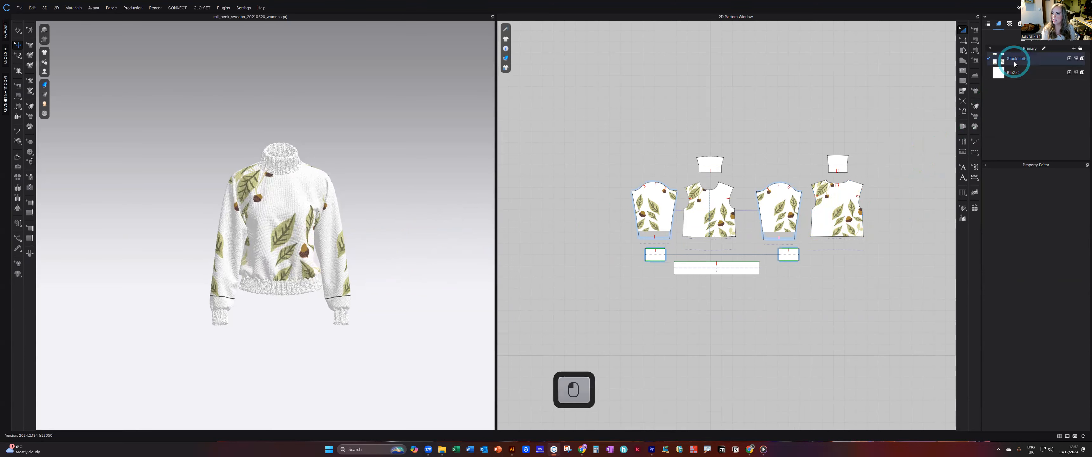
pyautogui.scroll(3, 1061, 238)
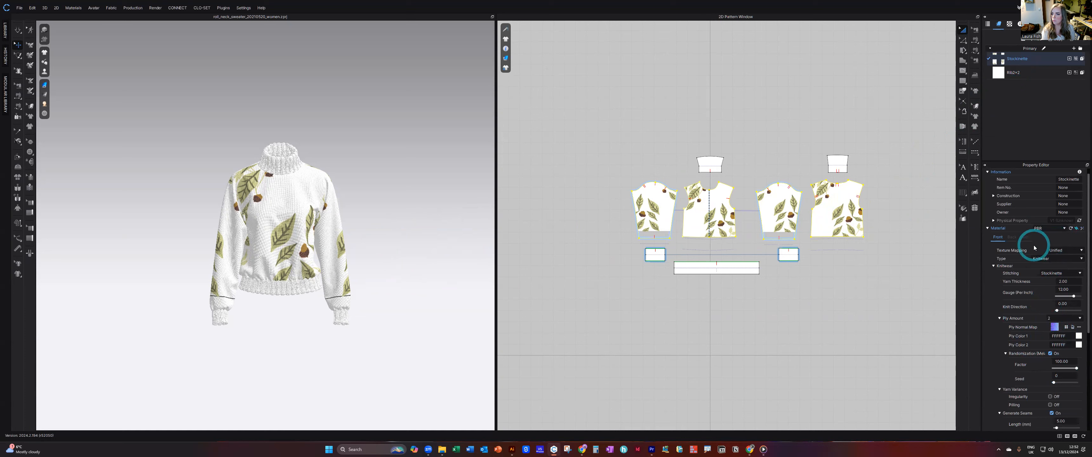
pyautogui.doubleClick(1027, 59)
pyautogui.write('Front')
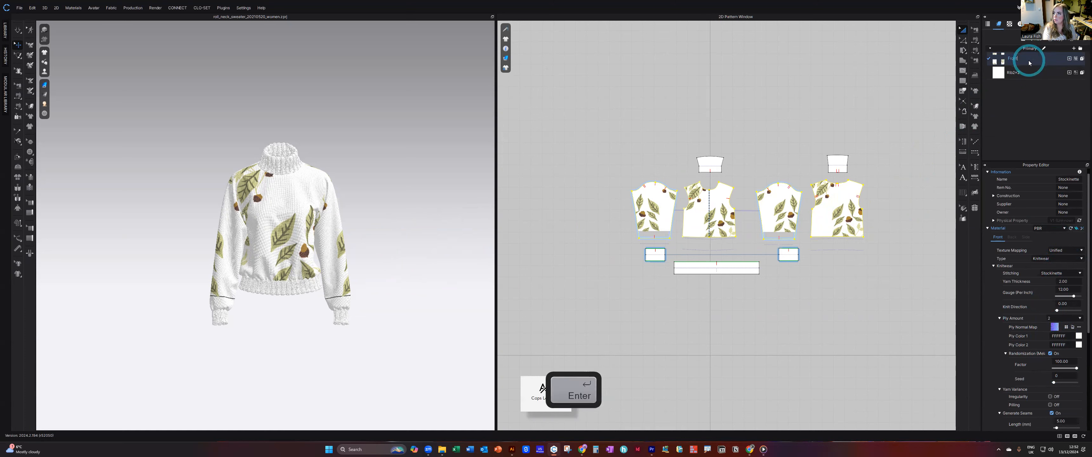
pyautogui.press('Return')
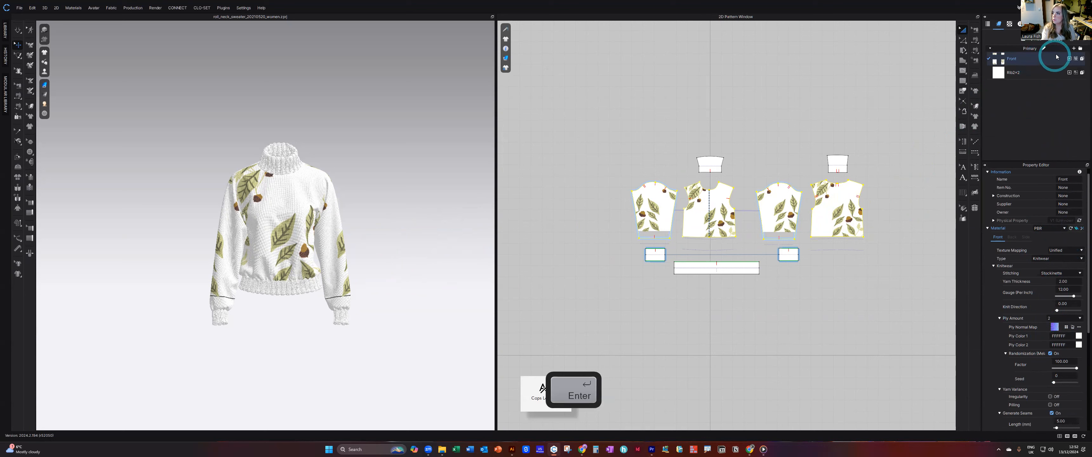
# Duplicate the Front fabric and rename the copy as Sleeve R.
pyautogui.click(1058, 40)
pyautogui.click(1024, 88)
pyautogui.click(1035, 88)
pyautogui.write('Sleeve')
pyautogui.press('BackSpace')
pyautogui.press('BackSpace')
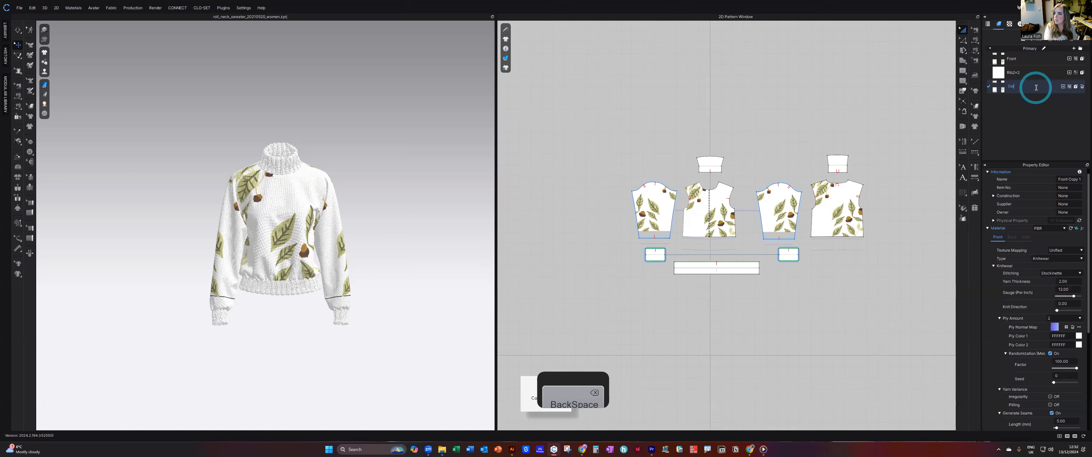
pyautogui.write('eve')
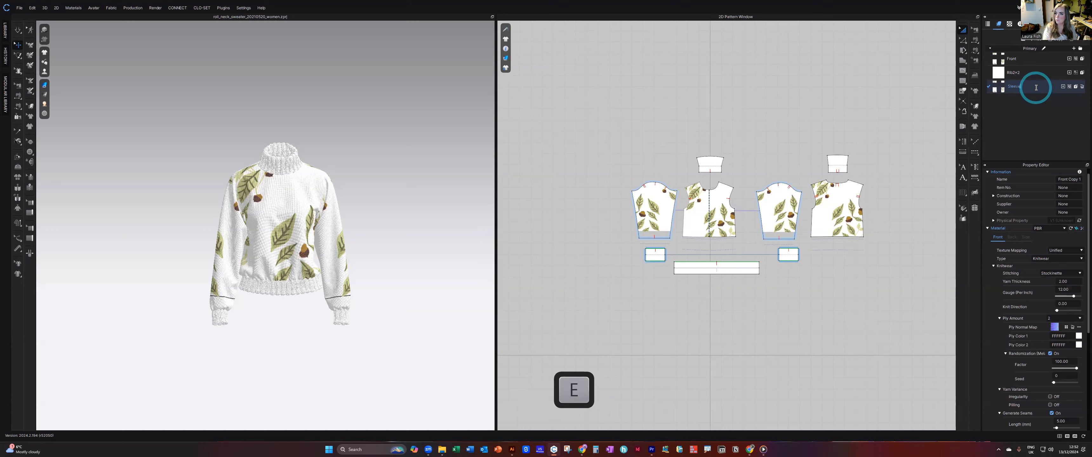
pyautogui.press('capslock')
pyautogui.write('R')
pyautogui.press('Return')
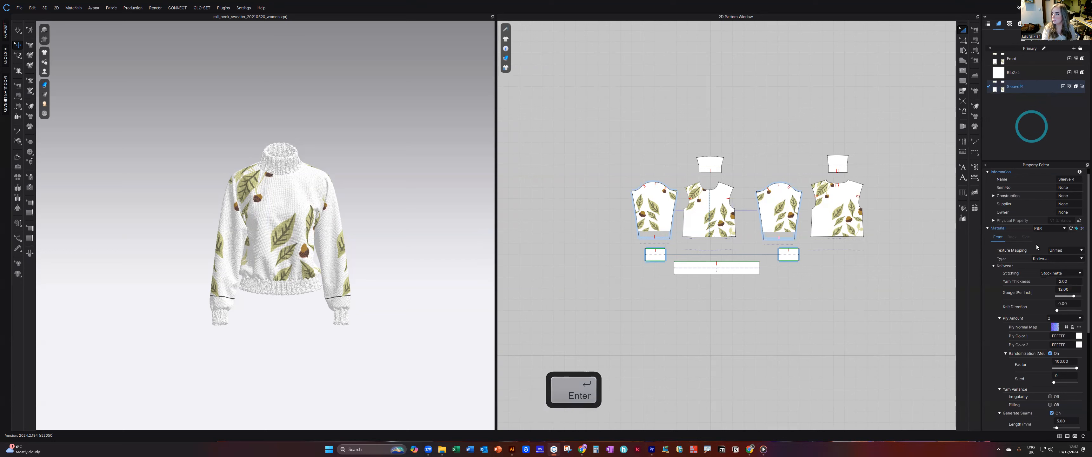
# Load the first layer of the Placement Print Artboards WITH BG artwork as the Sleeve R fabric's base color map.
pyautogui.scroll(-2, 1066, 355)
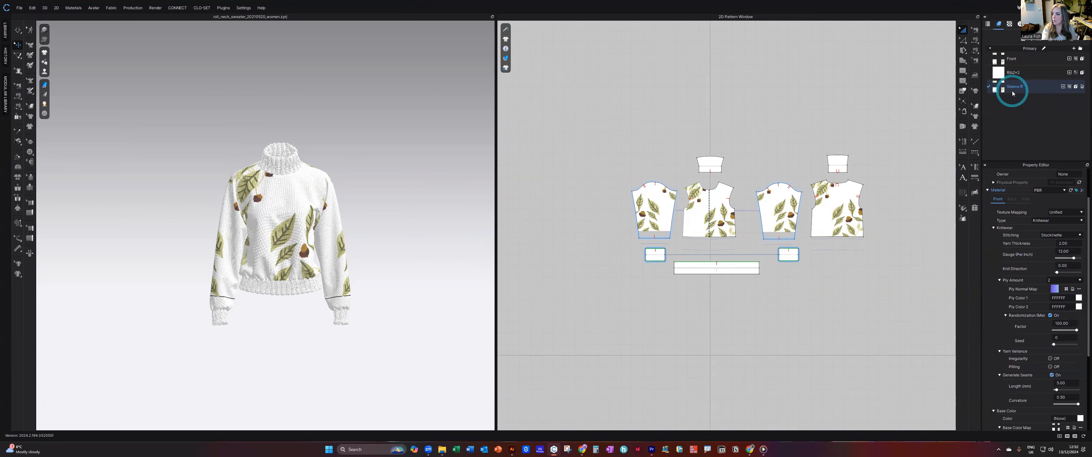
pyautogui.scroll(-3, 1033, 330)
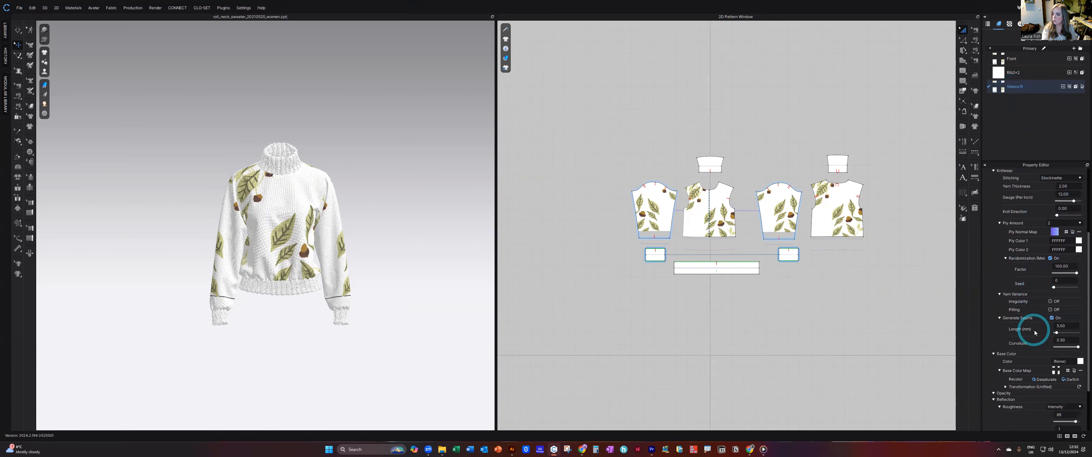
pyautogui.click(1068, 371)
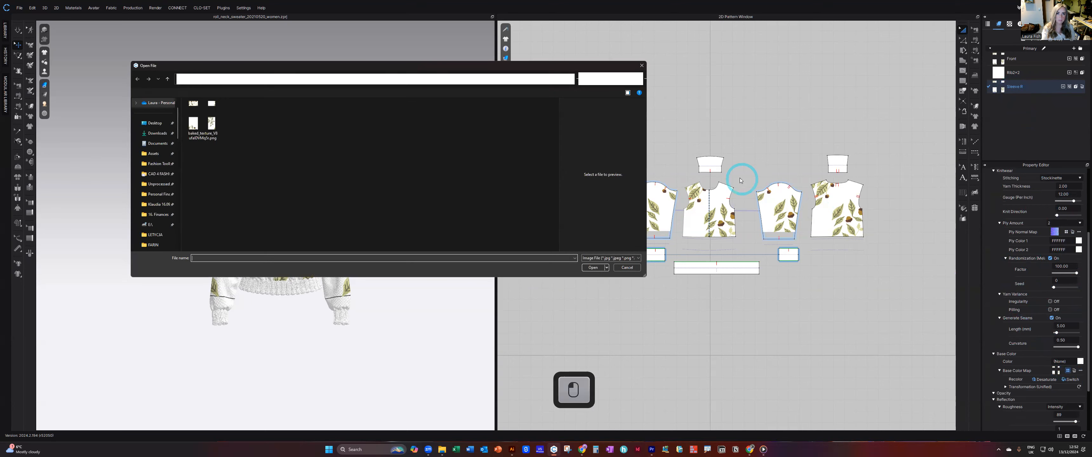
pyautogui.click(626, 268)
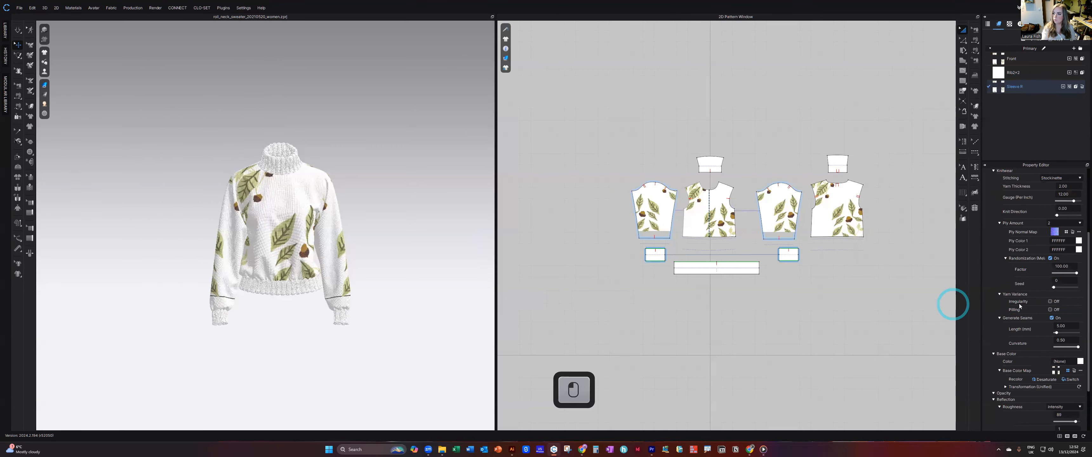
pyautogui.click(381, 76)
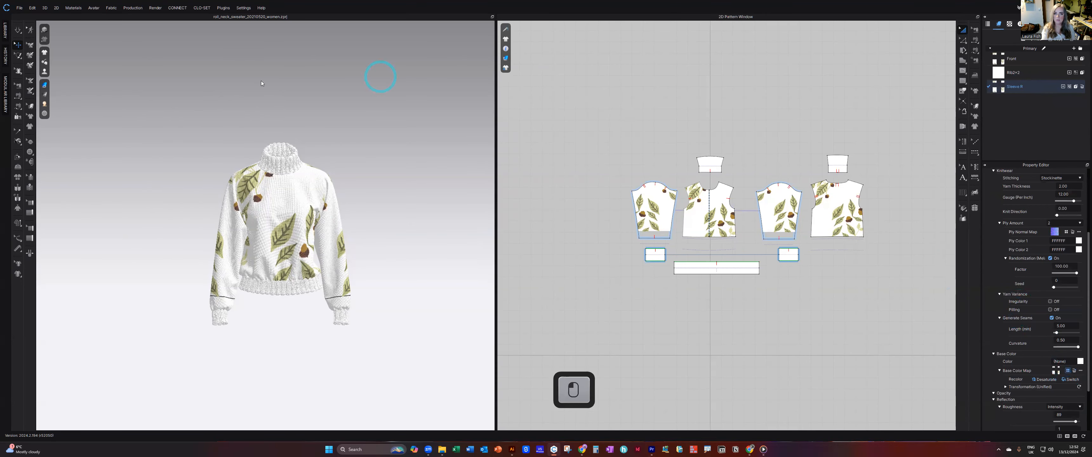
pyautogui.moveTo(258, 65); pyautogui.dragTo(257, 1)
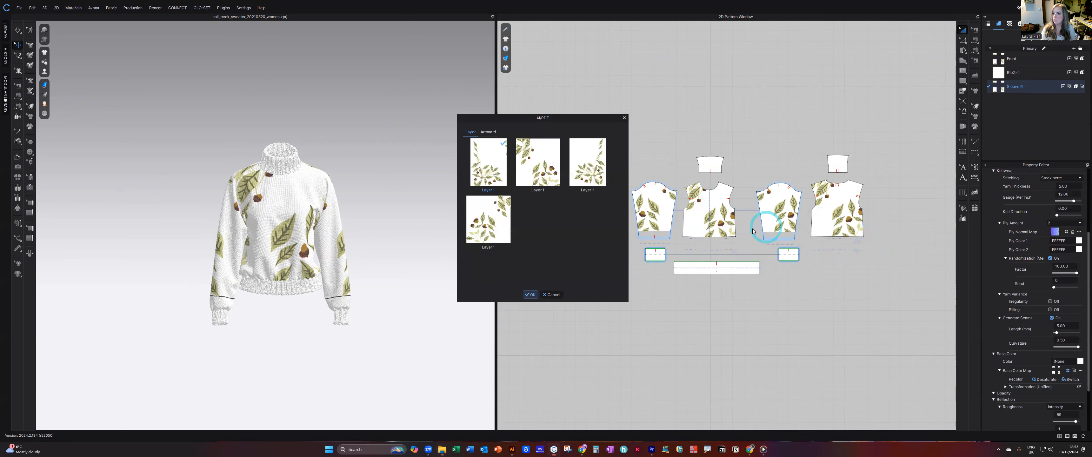
pyautogui.click(530, 294)
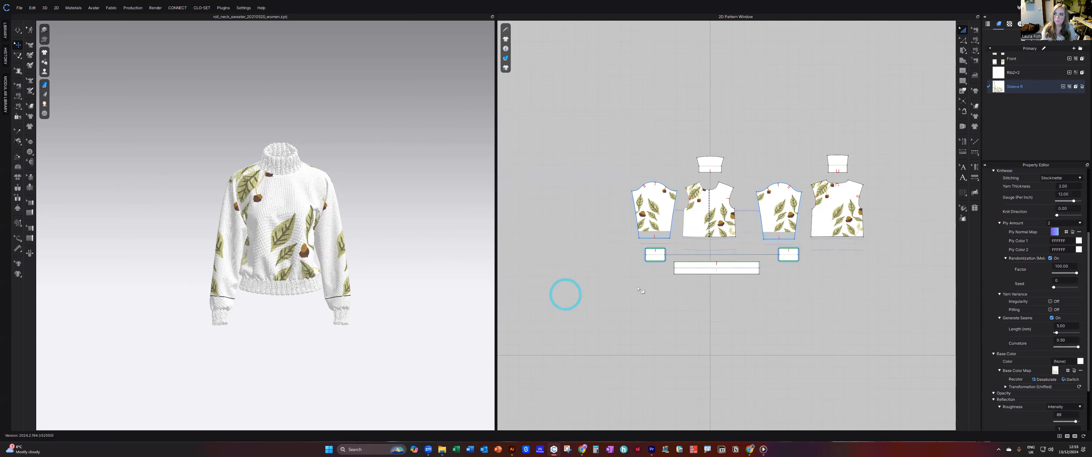
# Assign the Sleeve R fabric to the leftmost sleeve pattern piece, open its base color map in the Texture Editor and select the artwork layer.
pyautogui.moveTo(1001, 89); pyautogui.dragTo(656, 206)
pyautogui.moveTo(292, 245); pyautogui.dragTo(465, 243, button='right')
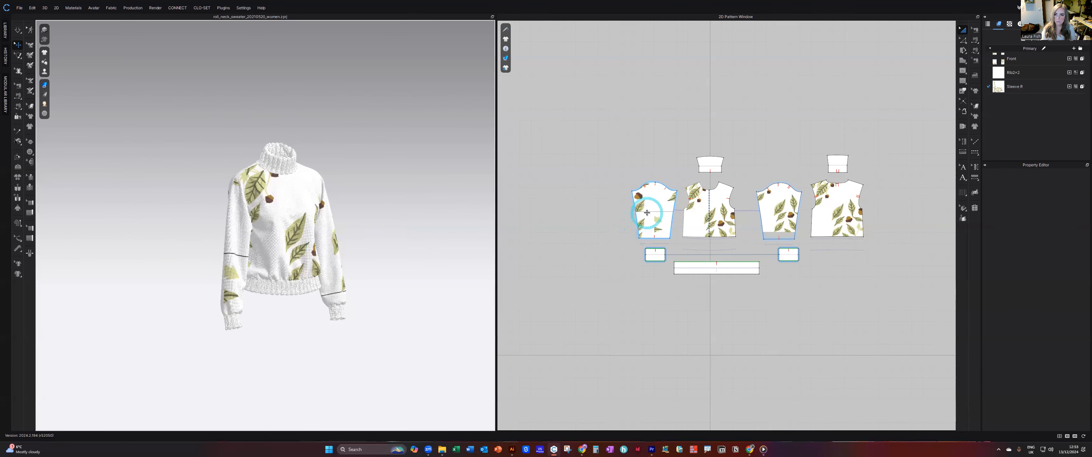
pyautogui.click(1029, 86)
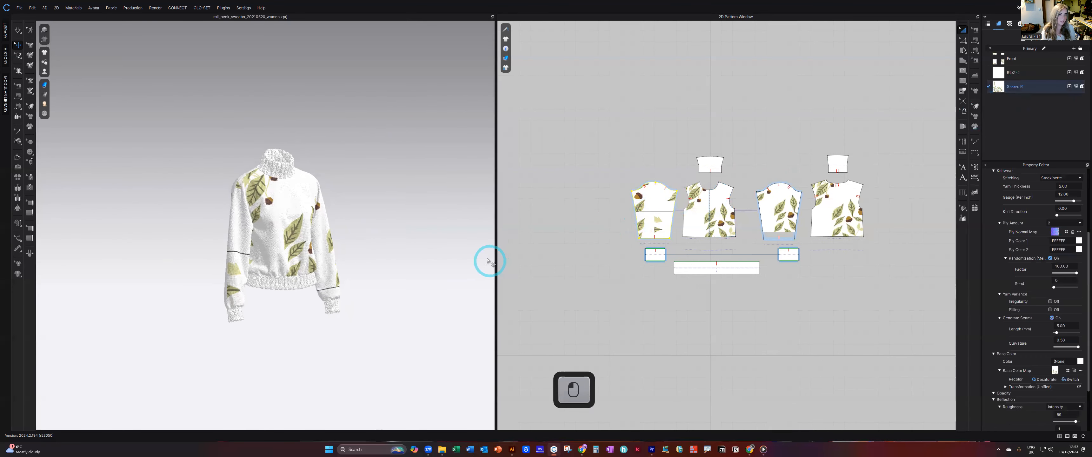
pyautogui.click(1081, 371)
pyautogui.click(1067, 377)
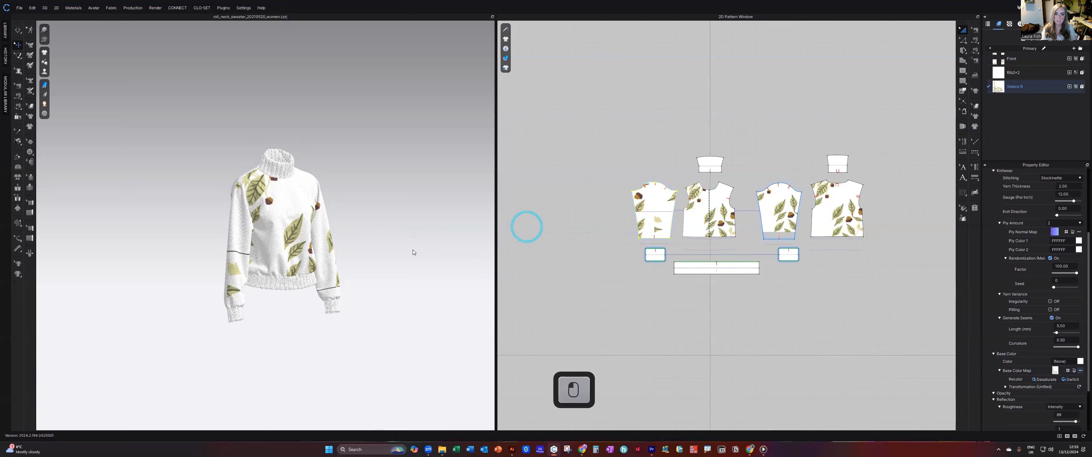
pyautogui.click(559, 301)
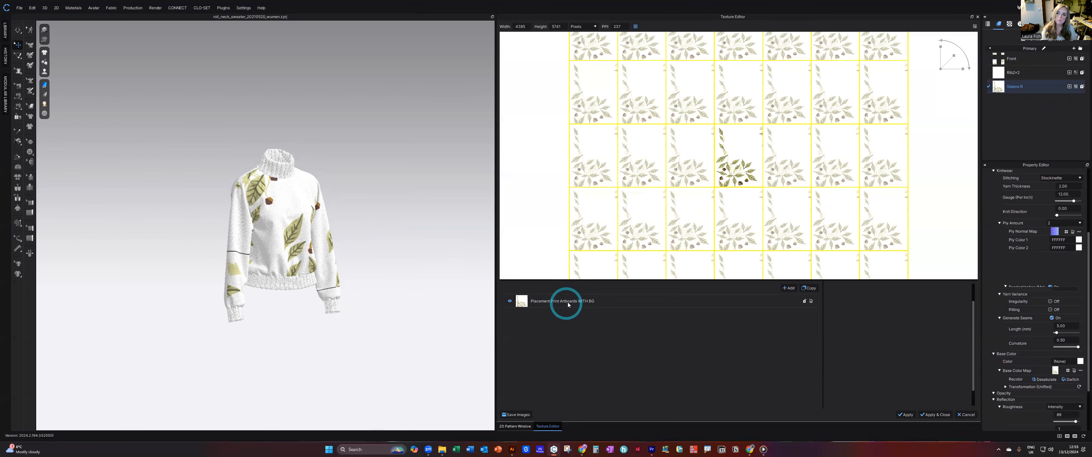
# Move the artwork layer to about -328, -823 px while viewing the sleeve from the side, and turn on Extend to Other Side.
pyautogui.click(281, 253)
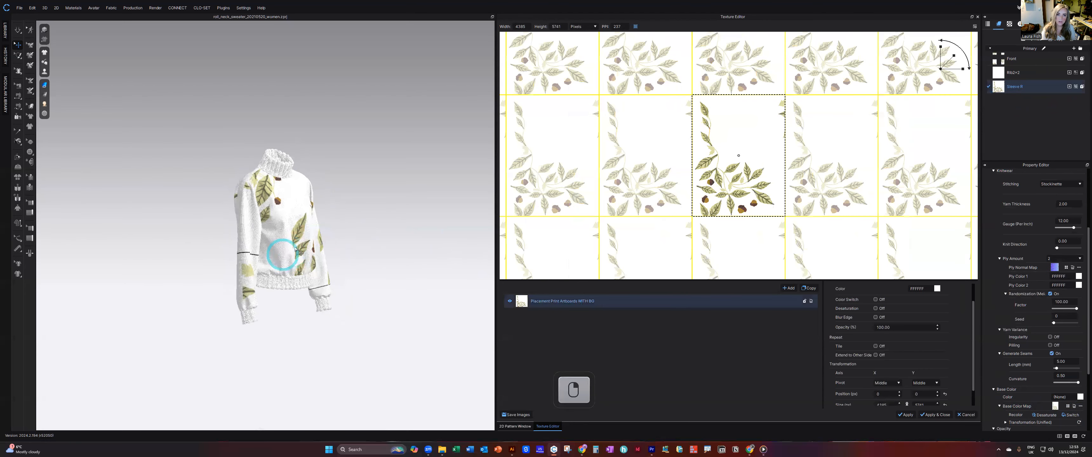
pyautogui.moveTo(308, 248); pyautogui.dragTo(316, 250, button='right')
pyautogui.scroll(-3, 317, 250)
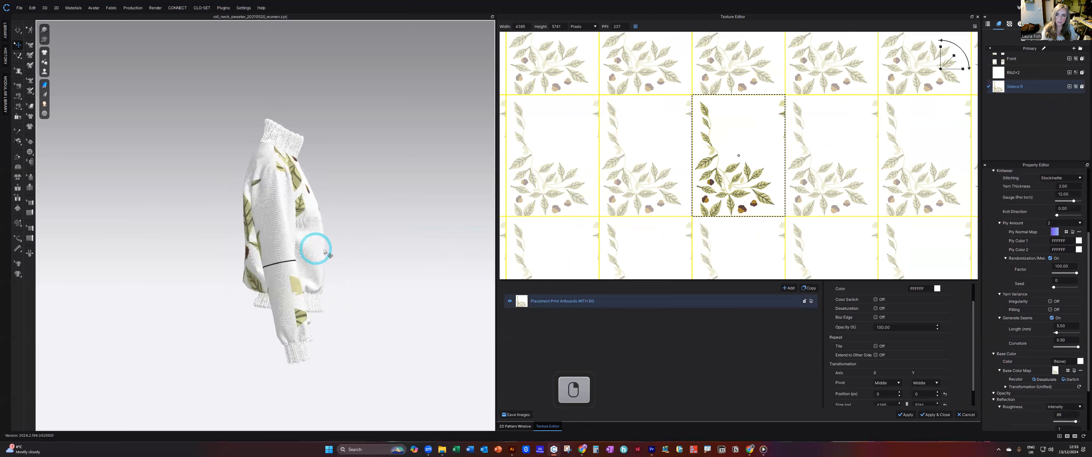
pyautogui.moveTo(739, 182); pyautogui.dragTo(732, 201)
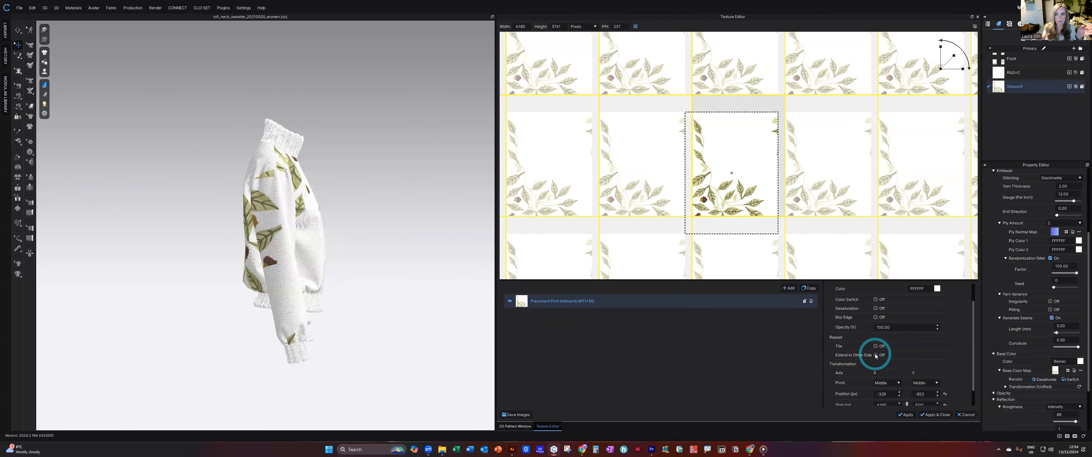
pyautogui.scroll(3, 308, 221)
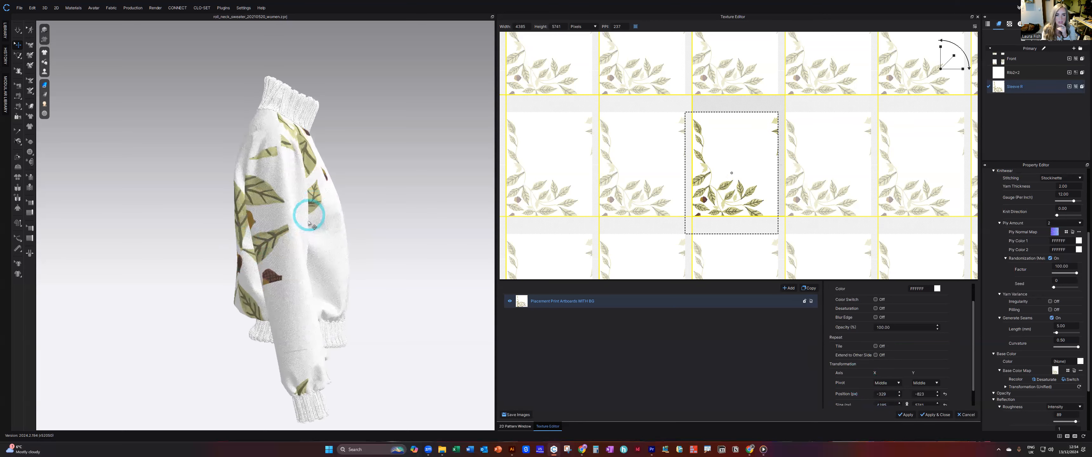
pyautogui.scroll(4, 306, 234)
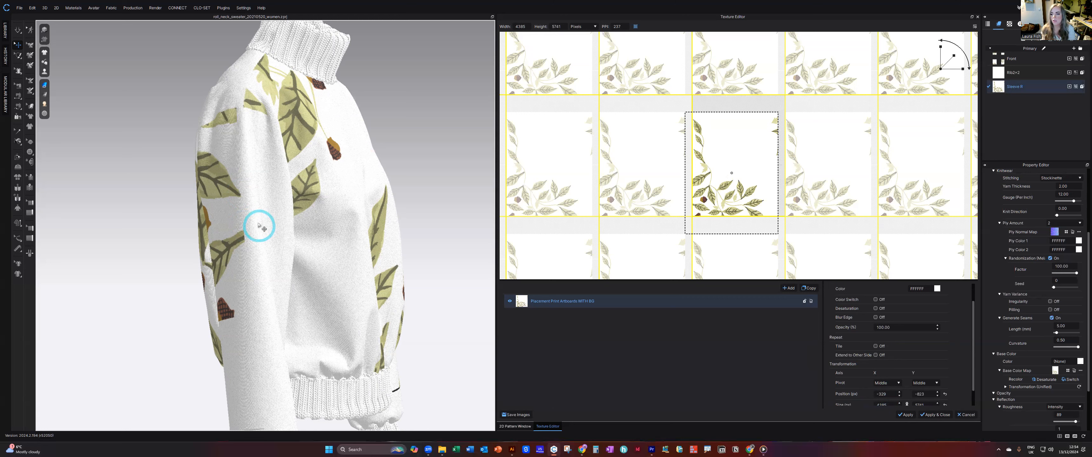
pyautogui.click(874, 355)
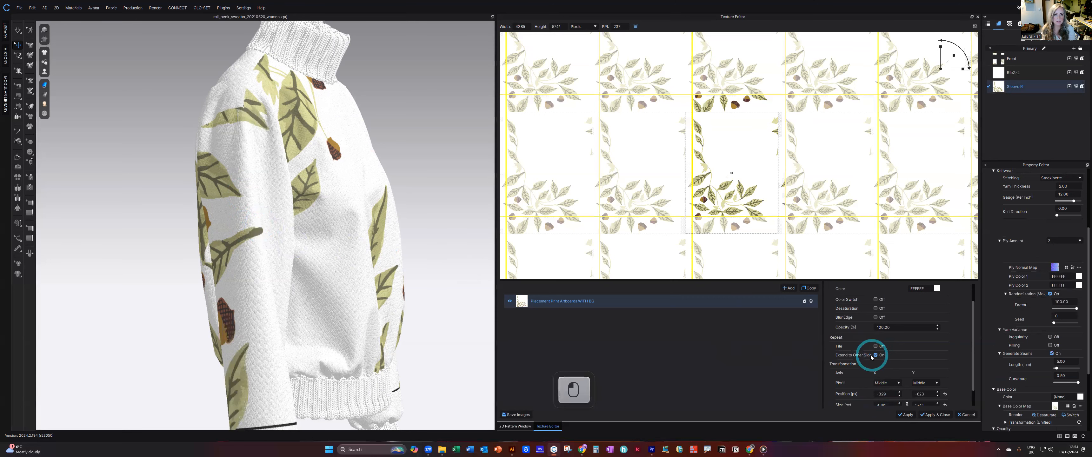
pyautogui.scroll(-2, 259, 223)
pyautogui.moveTo(299, 232); pyautogui.dragTo(307, 280, button='right')
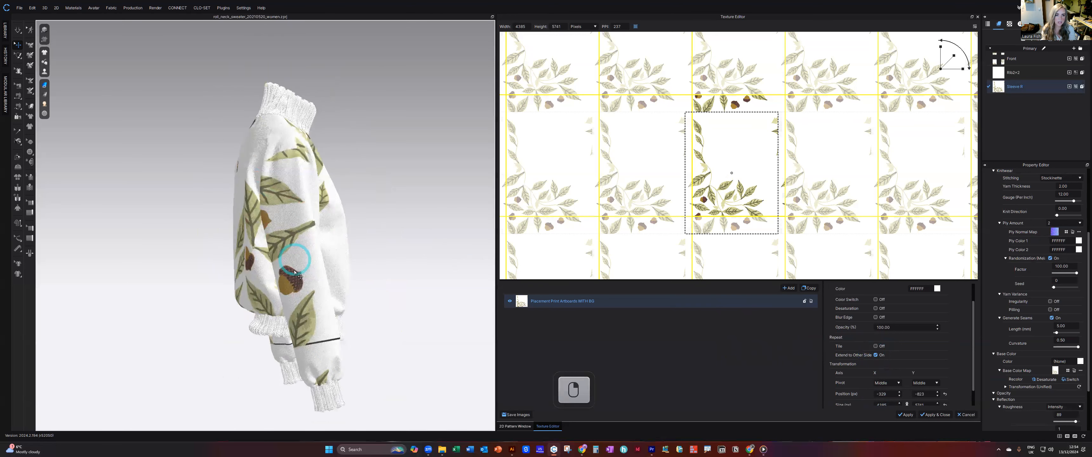
# Scale the sleeve artwork layer down and reposition it at about 2053, -2084 px, checking the print on the sweater.
pyautogui.click(310, 281)
pyautogui.hotkey('ctrl', 'z')
pyautogui.moveTo(748, 203); pyautogui.dragTo(785, 214)
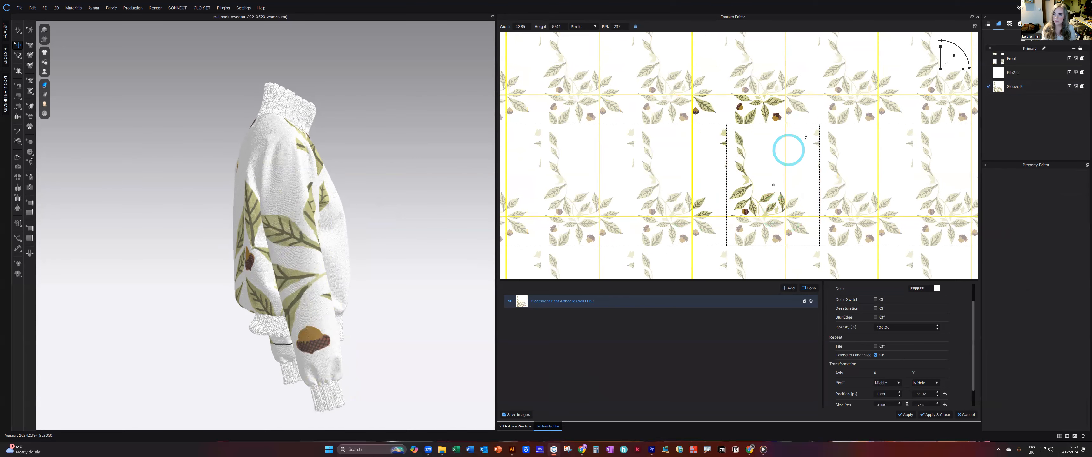
pyautogui.moveTo(946, 64); pyautogui.dragTo(940, 69)
pyautogui.moveTo(765, 188); pyautogui.dragTo(804, 204)
pyautogui.moveTo(946, 63); pyautogui.dragTo(844, 131)
pyautogui.moveTo(723, 205); pyautogui.dragTo(726, 209)
pyautogui.moveTo(322, 236); pyautogui.dragTo(261, 237, button='right')
pyautogui.click(706, 218)
pyautogui.moveTo(707, 219); pyautogui.dragTo(687, 222)
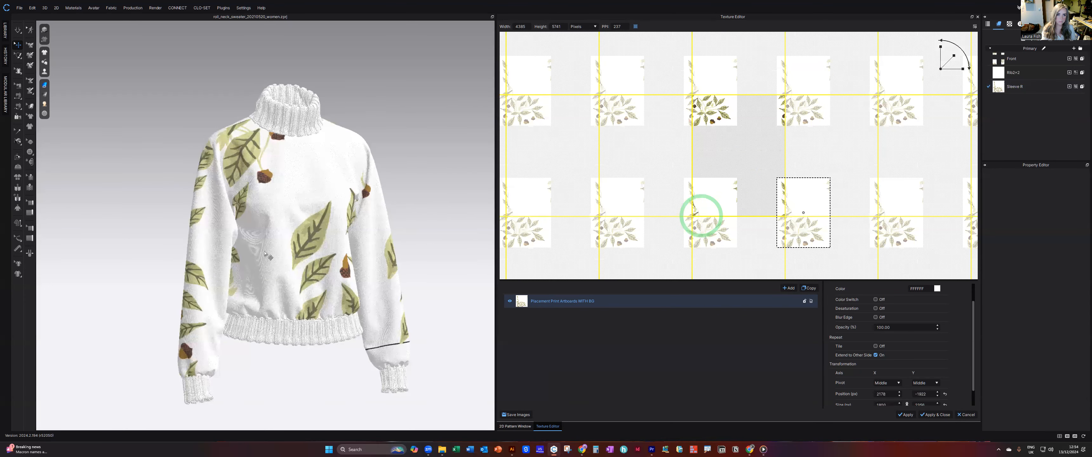
pyautogui.scroll(-5, 260, 252)
pyautogui.moveTo(186, 249); pyautogui.dragTo(488, 245, button='right')
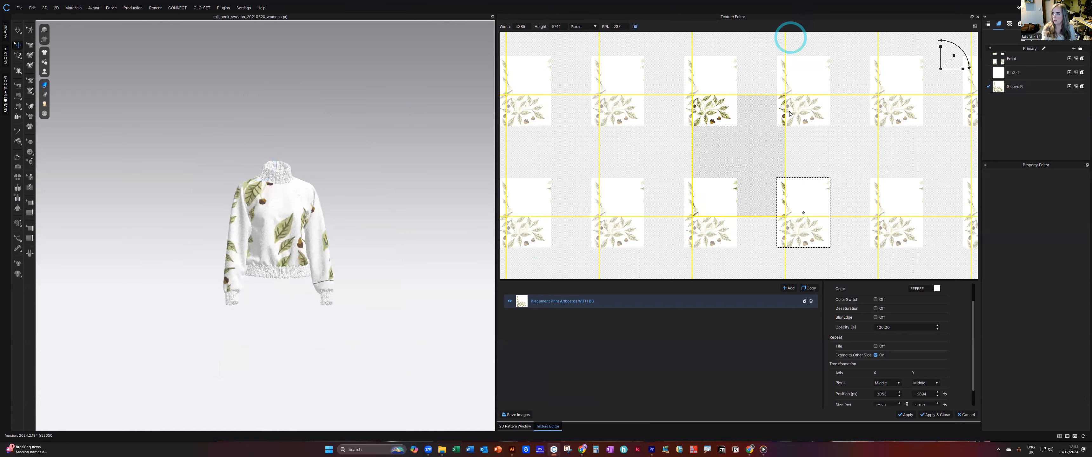
# Apply the edited artwork layout to the Sleeve R fabric, close the Texture Editor and examine the sleeve print on the sweater.
pyautogui.click(939, 415)
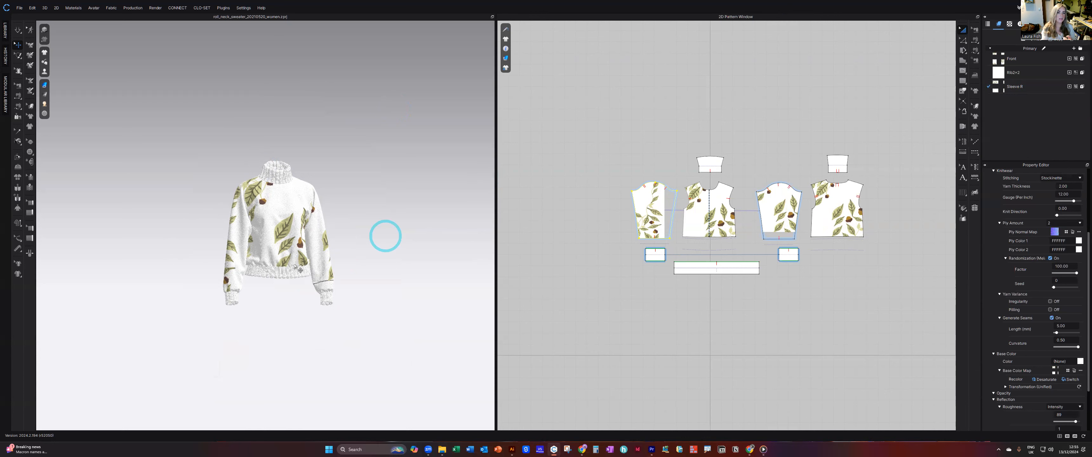
pyautogui.moveTo(351, 241)
pyautogui.mouseDown(button='right')
pyautogui.moveTo(203, 247)
pyautogui.moveTo(341, 247)
pyautogui.mouseUp(button='right')
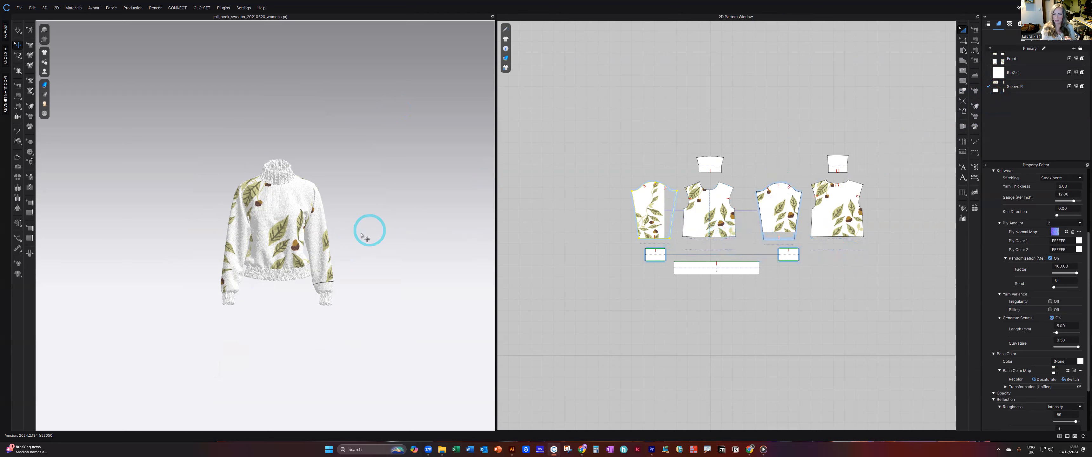
pyautogui.moveTo(362, 238)
pyautogui.mouseDown(button='right')
pyautogui.moveTo(455, 235)
pyautogui.moveTo(358, 237)
pyautogui.mouseUp(button='right')
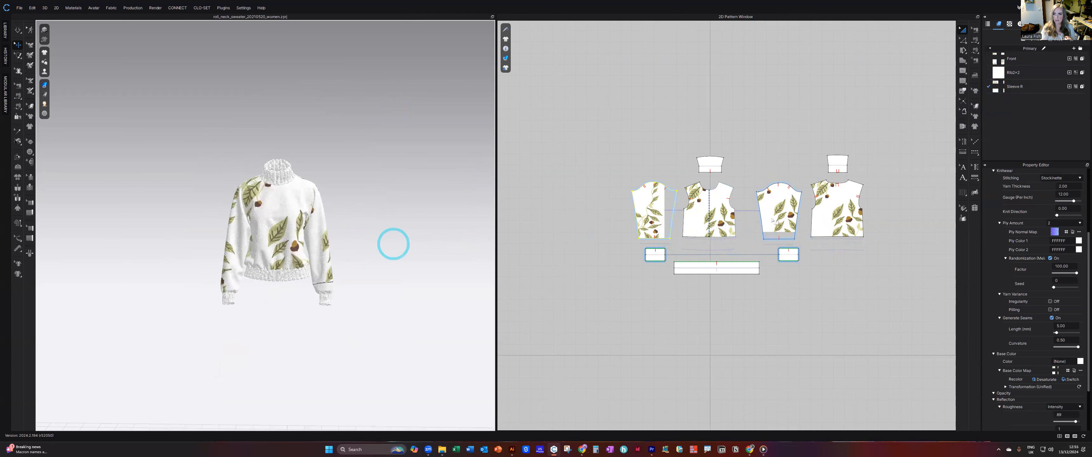
pyautogui.scroll(3, 314, 221)
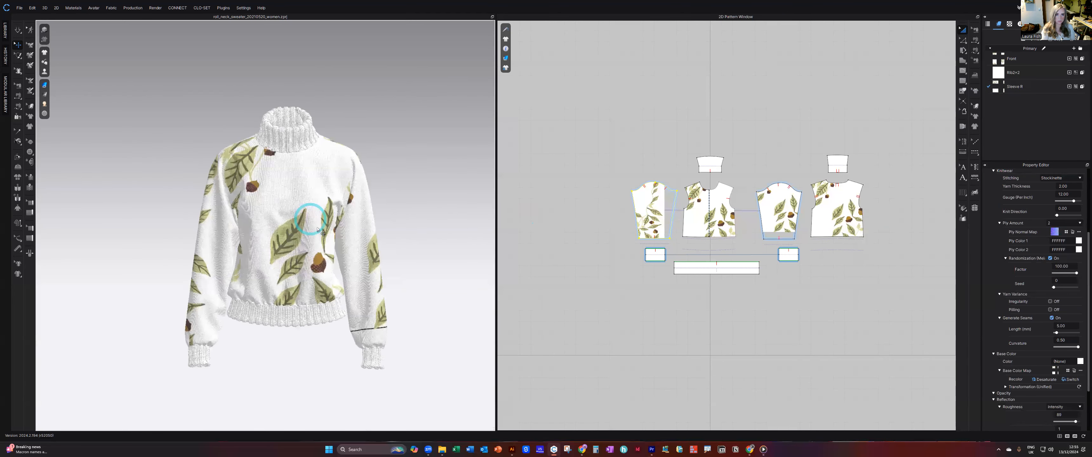
pyautogui.scroll(2, 318, 230)
# Set the Sleeve R fabric's base color to green 82935A, sampled with the eyedropper after switching to Illustrator and moving its window aside.
pyautogui.click(1080, 362)
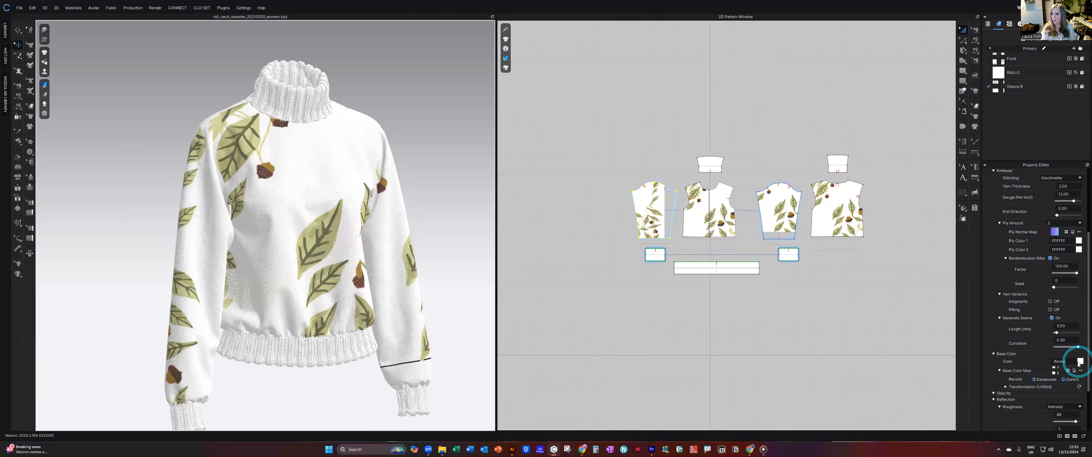
pyautogui.click(1079, 363)
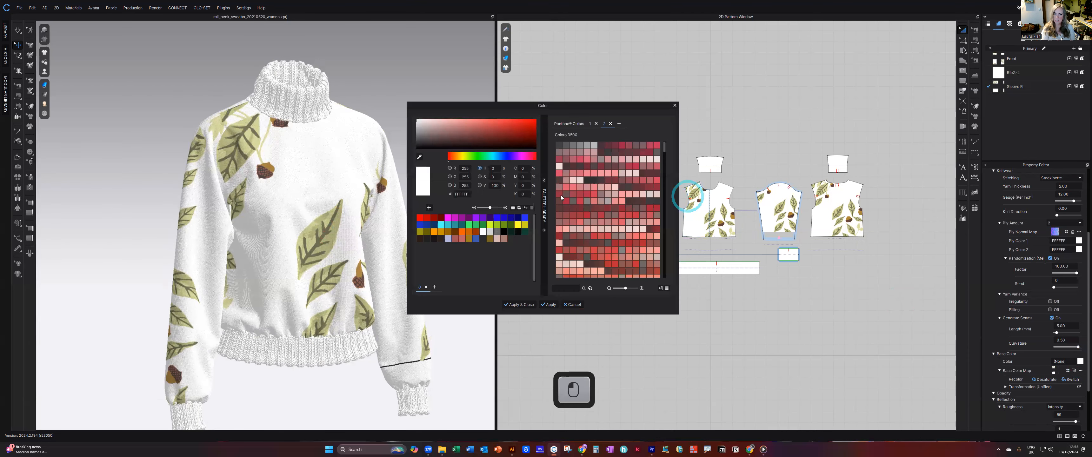
pyautogui.click(512, 449)
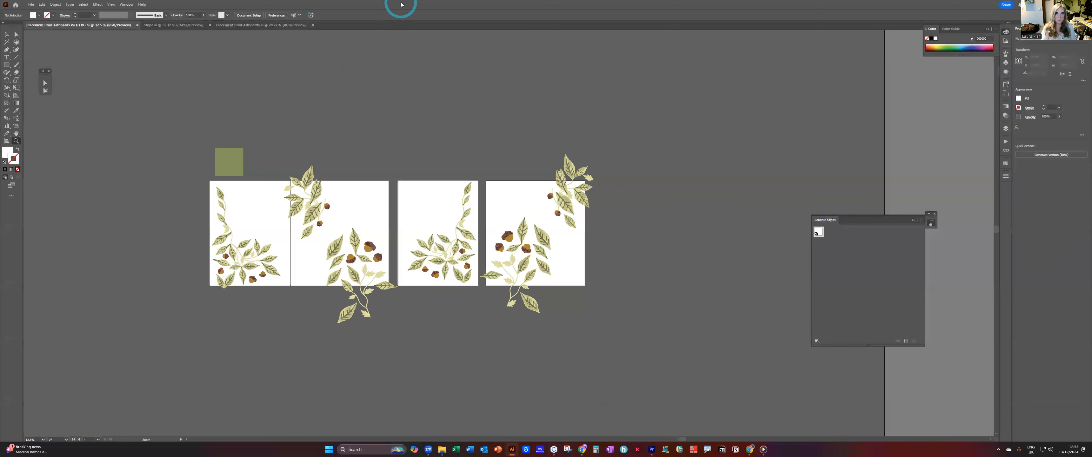
pyautogui.moveTo(401, 5); pyautogui.dragTo(361, 149)
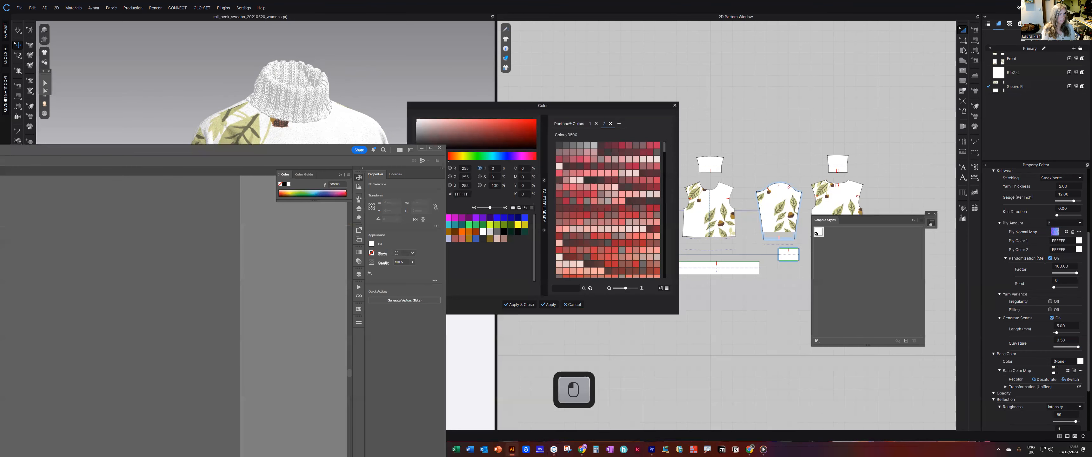
pyautogui.moveTo(1, 149); pyautogui.dragTo(0, 149)
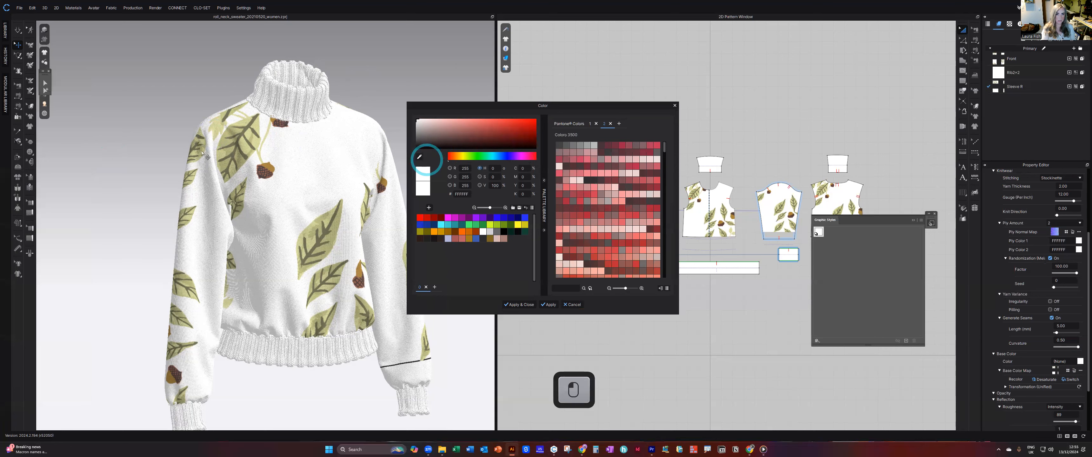
pyautogui.click(420, 157)
pyautogui.click(1, 183)
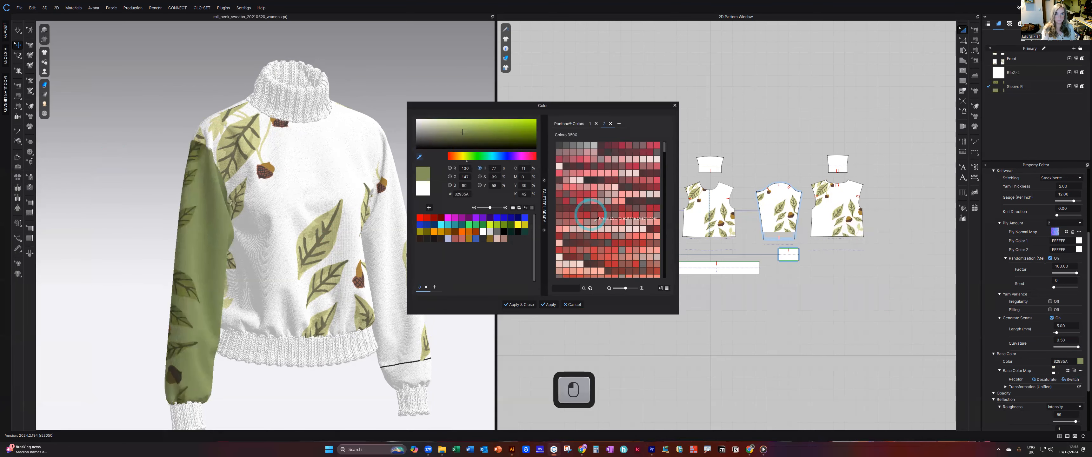
pyautogui.press('Escape')
pyautogui.click(529, 304)
pyautogui.moveTo(255, 285); pyautogui.dragTo(200, 284, button='right')
pyautogui.click(730, 198)
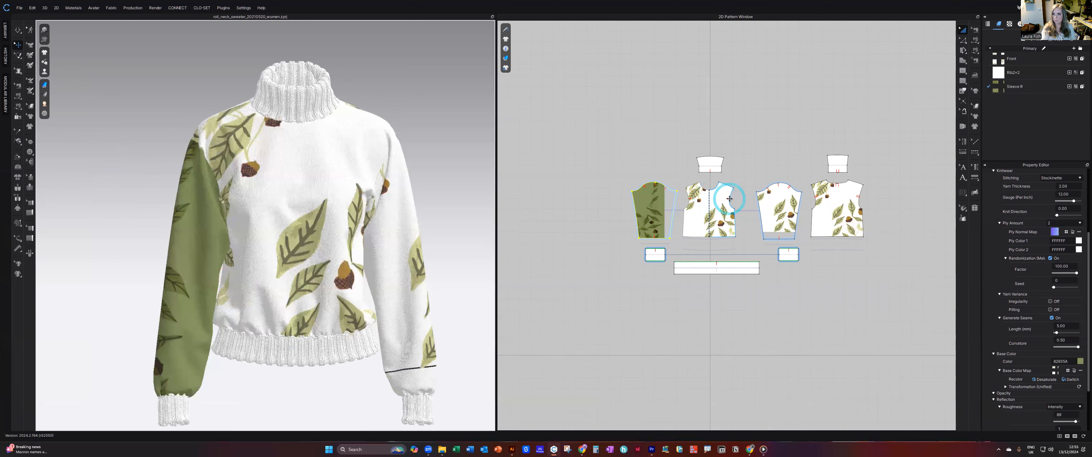
# Set the Front fabric's base color to green 82935A, sampled with the eyedropper, and apply it.
pyautogui.click(1032, 56)
pyautogui.click(1078, 361)
pyautogui.click(36, 264)
pyautogui.click(1, 236)
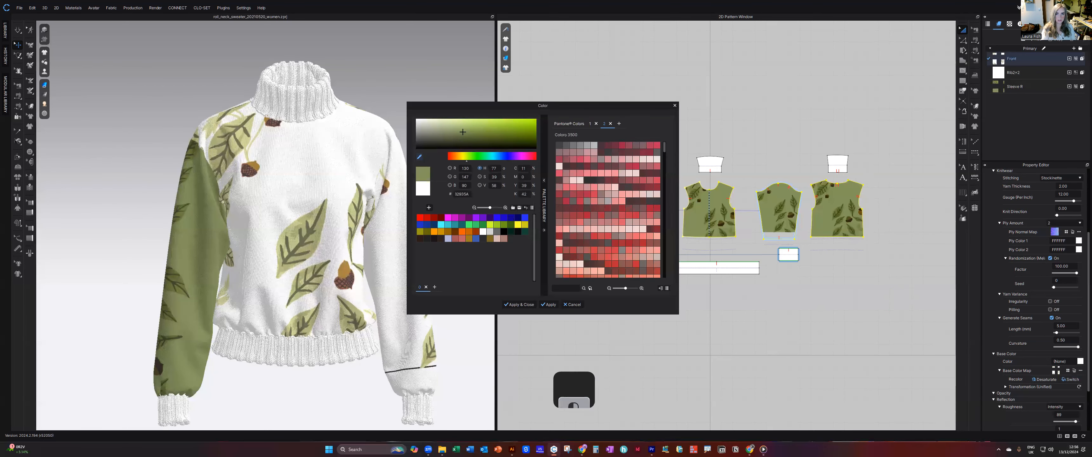
pyautogui.press('Escape')
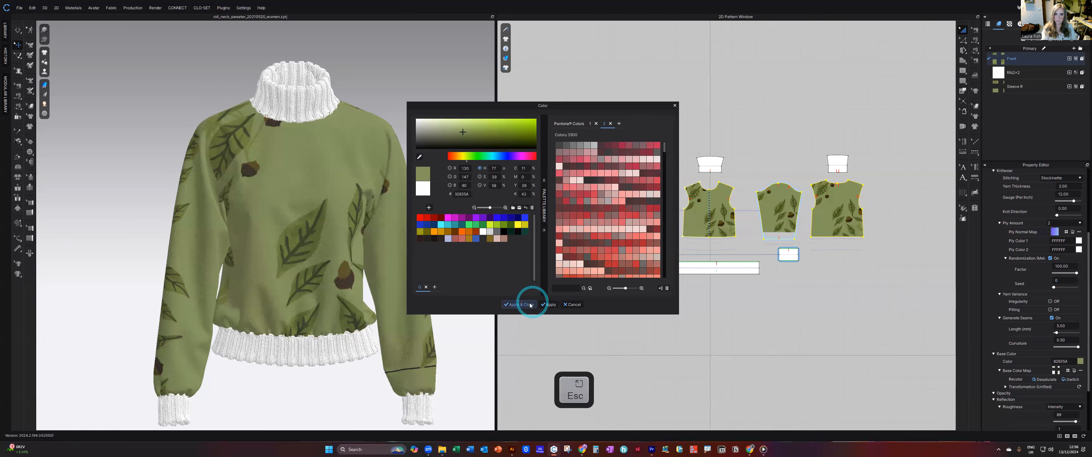
pyautogui.click(518, 305)
# Set the 2x2 rib fabric's base color to the same green 82935A with the eyedropper, apply it and clear the selection.
pyautogui.click(288, 244)
pyautogui.scroll(-3, 279, 247)
pyautogui.moveTo(279, 247)
pyautogui.mouseDown(button='right')
pyautogui.moveTo(154, 249)
pyautogui.moveTo(288, 246)
pyautogui.mouseUp(button='right')
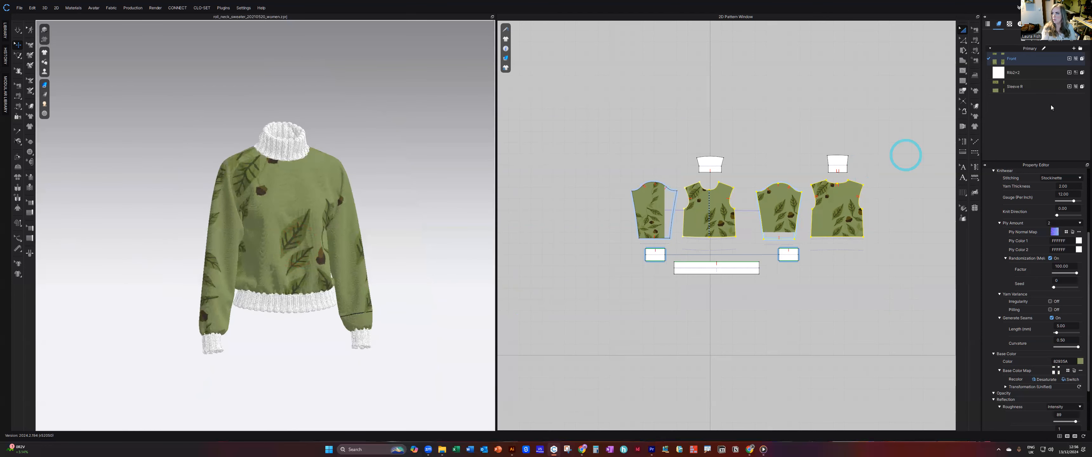
pyautogui.click(1027, 80)
pyautogui.click(1079, 378)
pyautogui.click(419, 157)
pyautogui.click(151, 258)
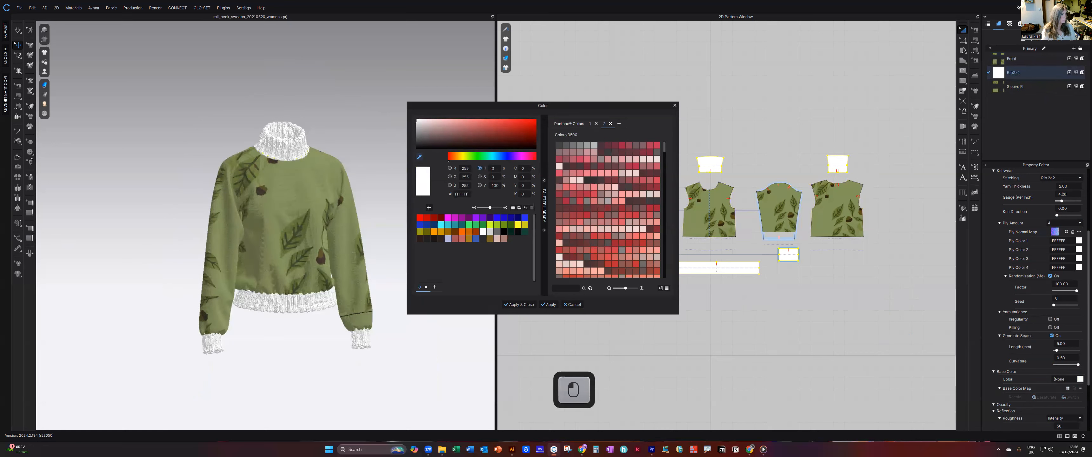
pyautogui.click(262, 241)
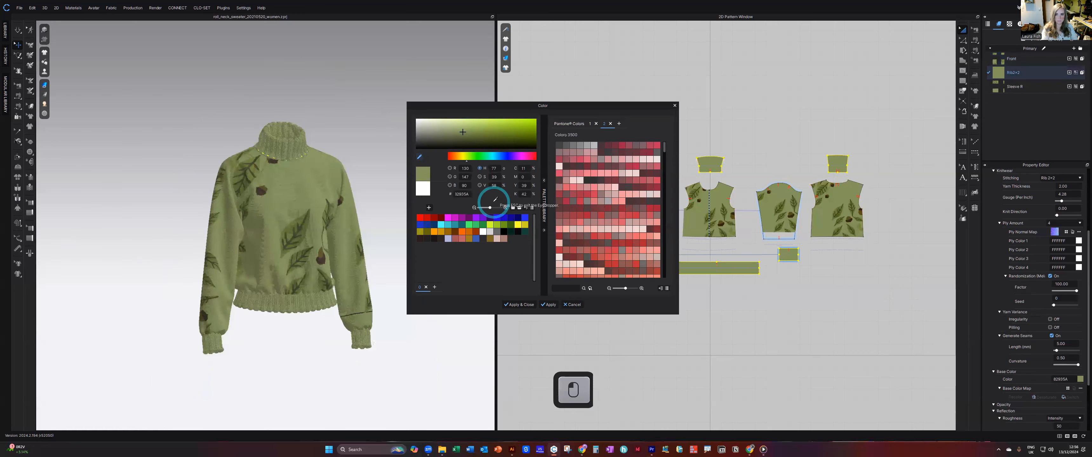
pyautogui.click(519, 305)
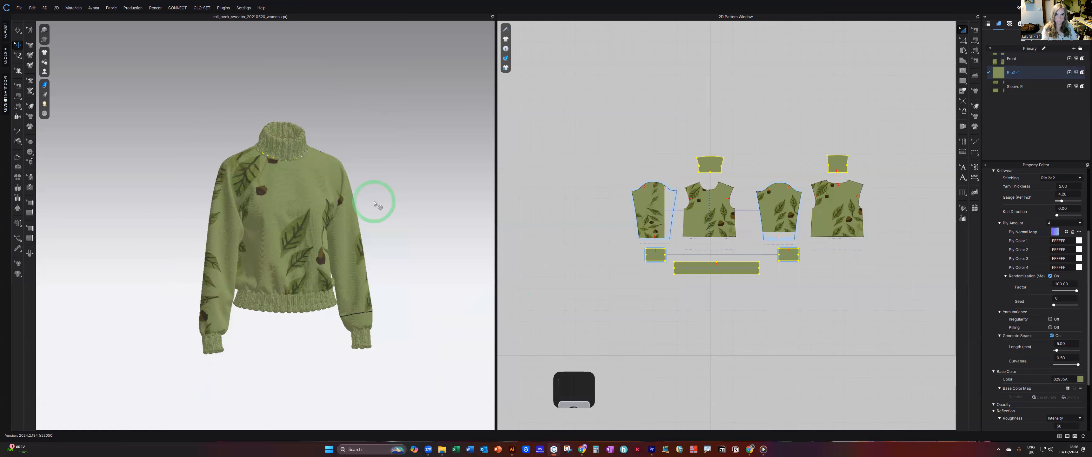
pyautogui.click(407, 192)
# Examine the recolored sweater from several angles and up close, checking how the leaf and acorn print sits on the knit.
pyautogui.moveTo(344, 201); pyautogui.dragTo(142, 196, button='right')
pyautogui.scroll(5, 270, 202)
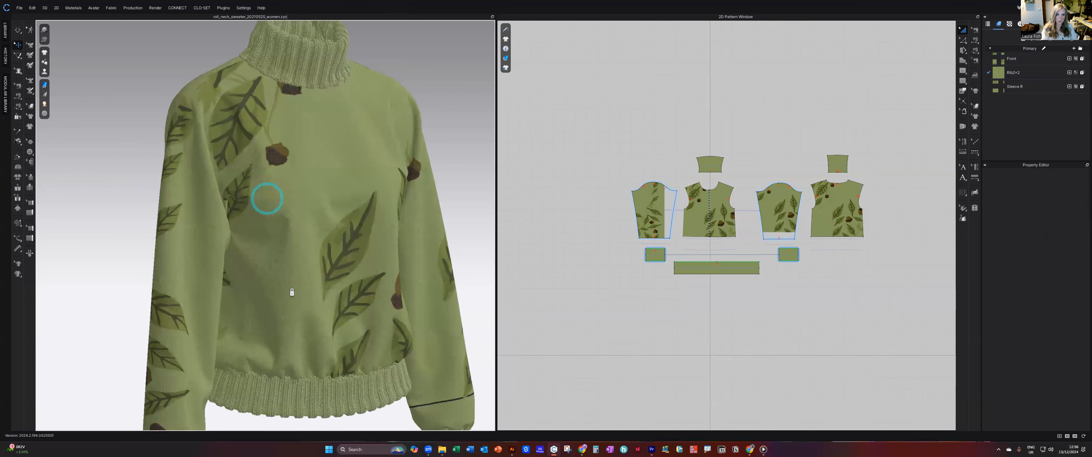
pyautogui.scroll(6, 292, 259)
pyautogui.moveTo(258, 260); pyautogui.dragTo(307, 253, button='right')
pyautogui.scroll(-3, 314, 257)
pyautogui.scroll(-3, 360, 255)
pyautogui.scroll(-5, 325, 254)
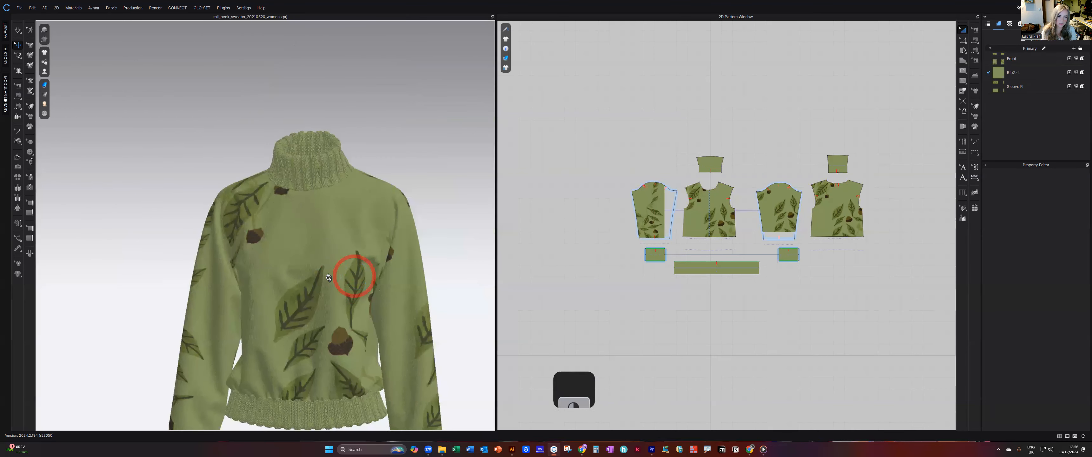
pyautogui.moveTo(356, 275); pyautogui.dragTo(318, 295, button='right')
pyautogui.scroll(2, 318, 294)
pyautogui.scroll(4, 331, 291)
pyautogui.scroll(3, 331, 291)
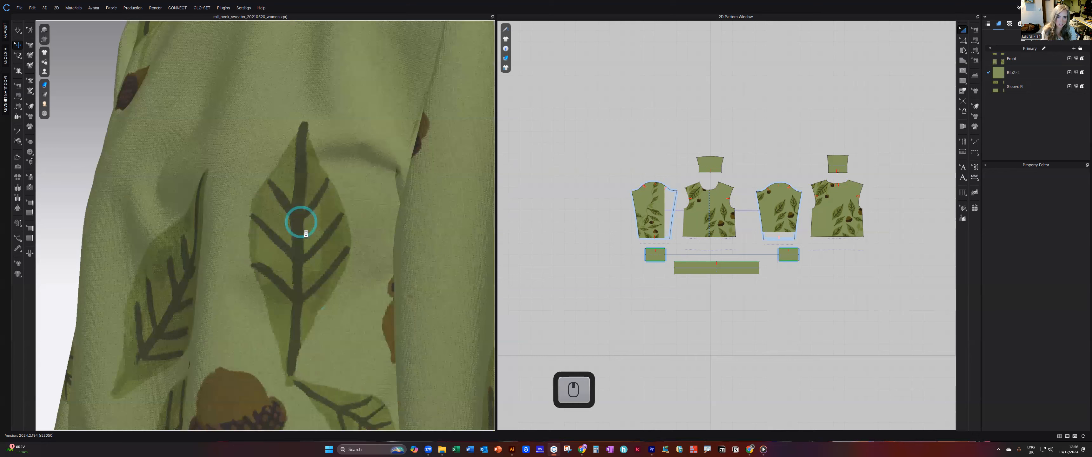
pyautogui.scroll(-3, 305, 234)
pyautogui.scroll(-3, 306, 241)
pyautogui.moveTo(297, 234); pyautogui.dragTo(364, 247, button='right')
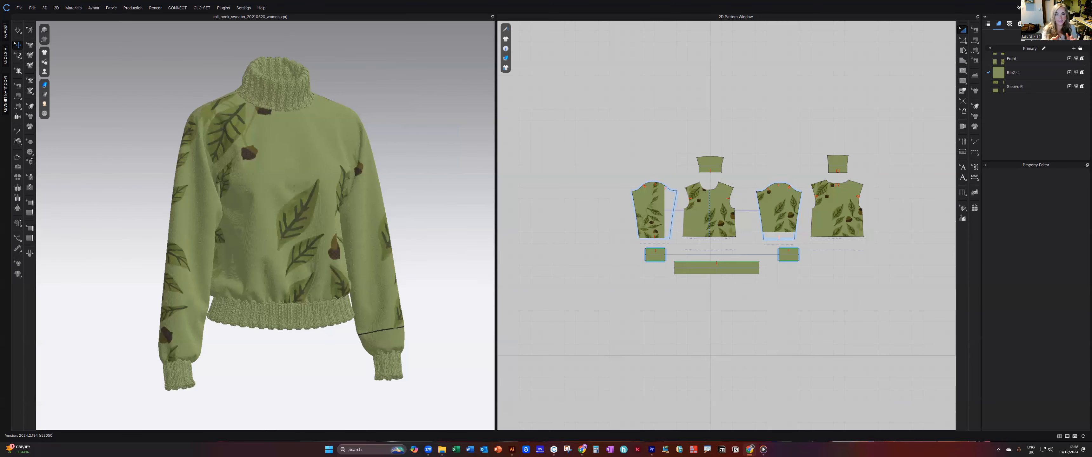